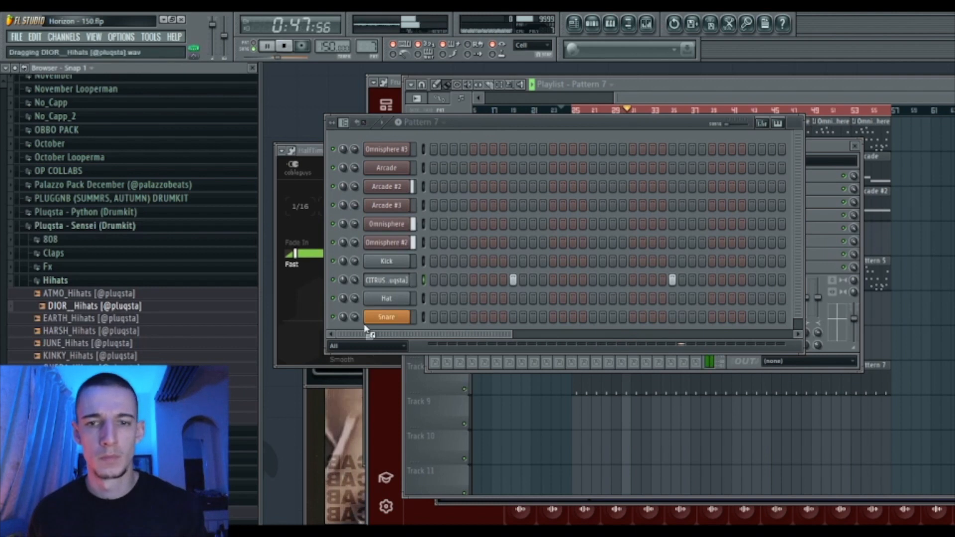
- Replace the DIOR hi-hat channel with KINKY_Hihats, fill every second step, and link it to mixer insert 12
click(150, 345)
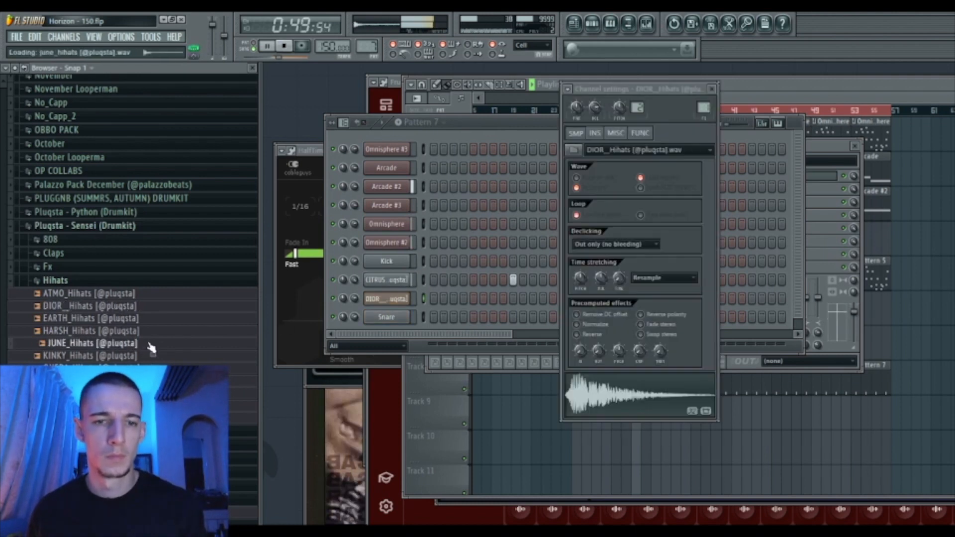
click(127, 360)
drag(378, 326, 374, 299)
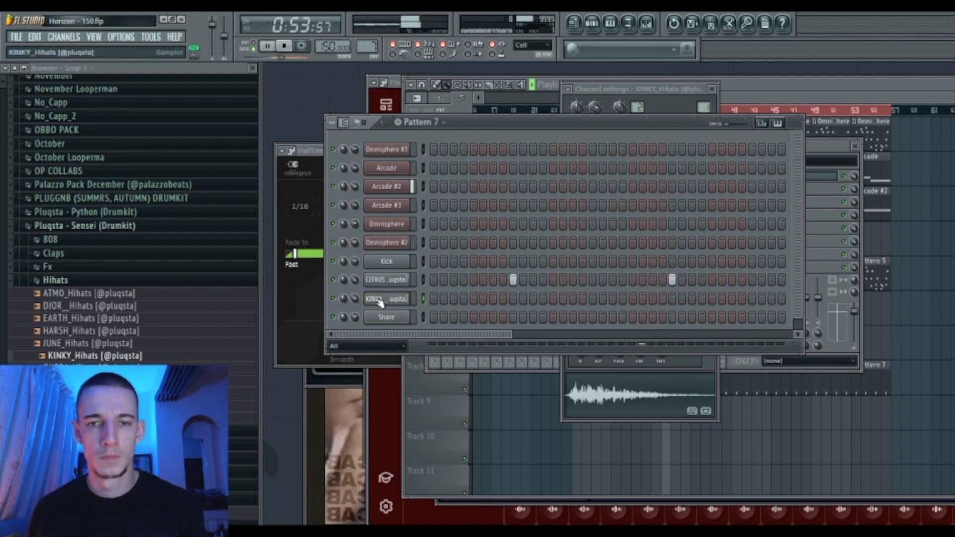
click(446, 357)
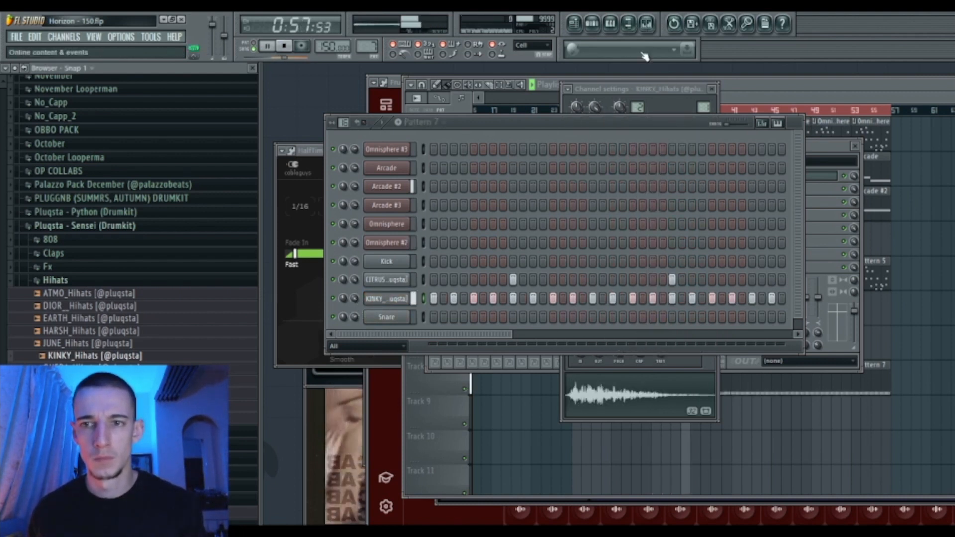
click(647, 22)
click(583, 199)
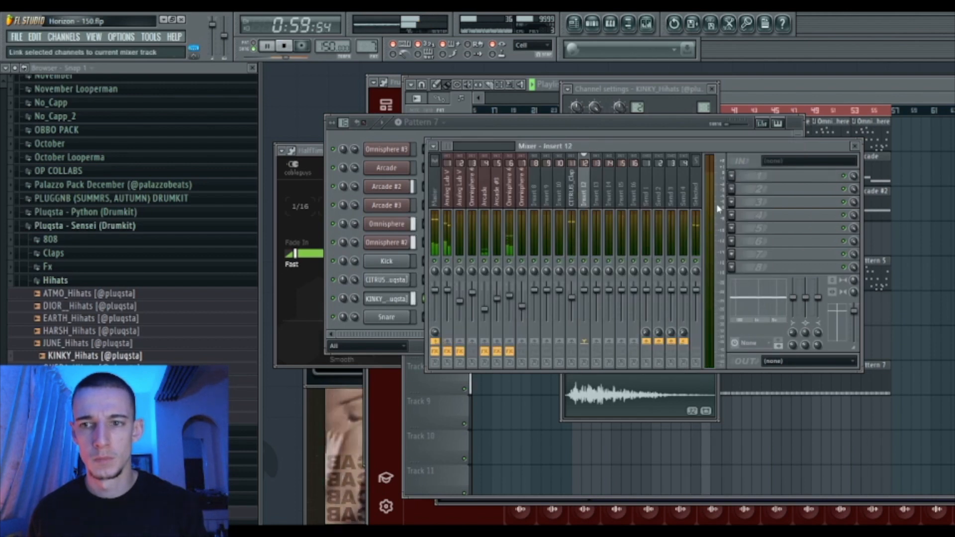
key(ctrl+l)
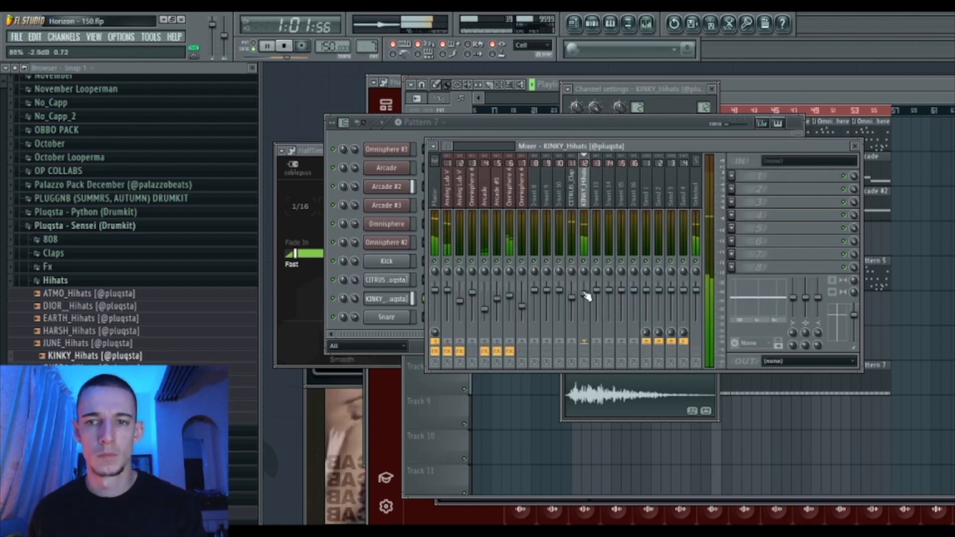
- Try PYREX_Hihats with a 30% fade-out tail, then swap the sample back to KINKY_Hihats
click(381, 332)
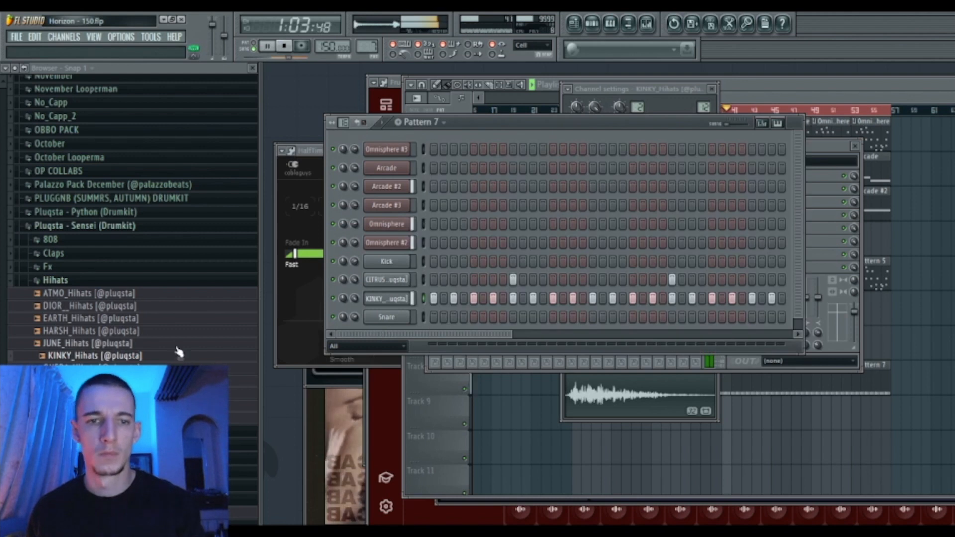
click(97, 368)
click(97, 381)
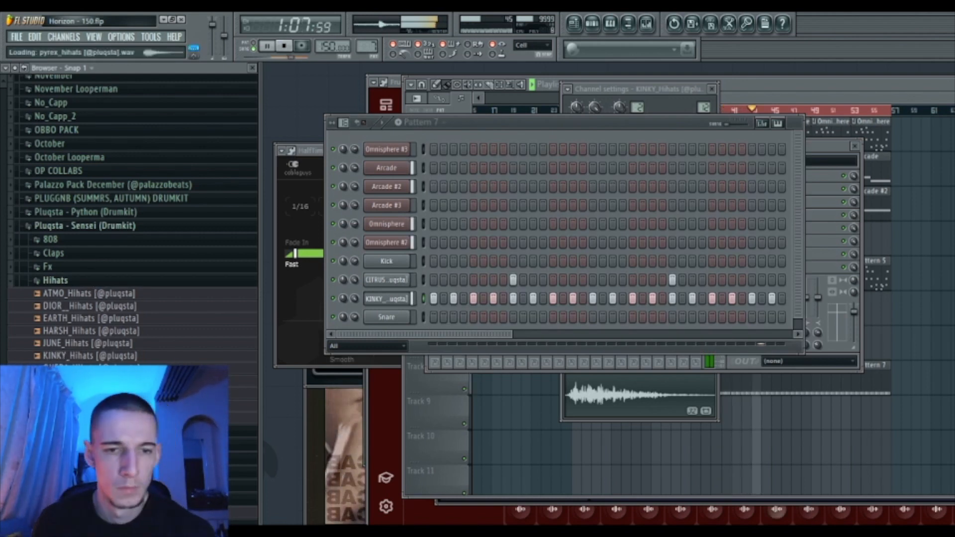
drag(97, 381, 387, 299)
click(379, 297)
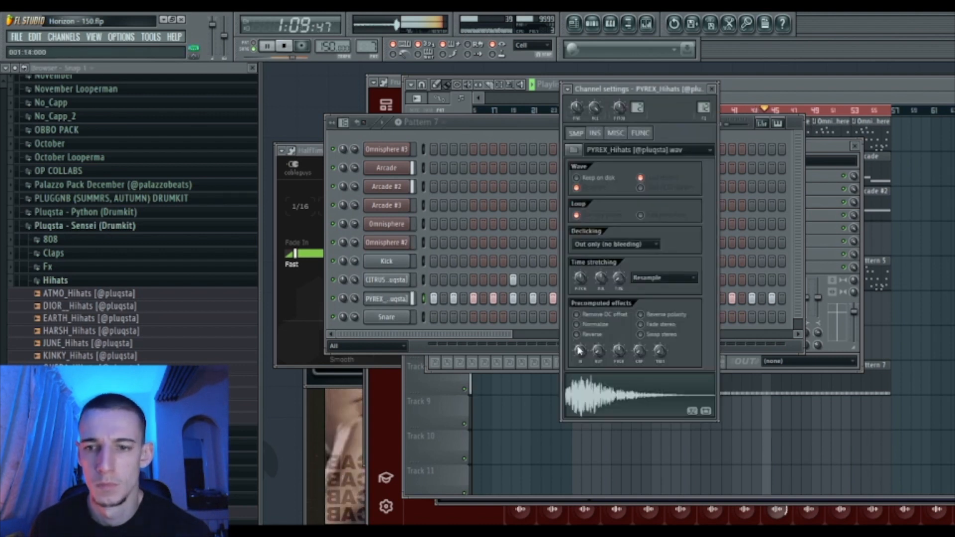
drag(598, 351, 599, 331)
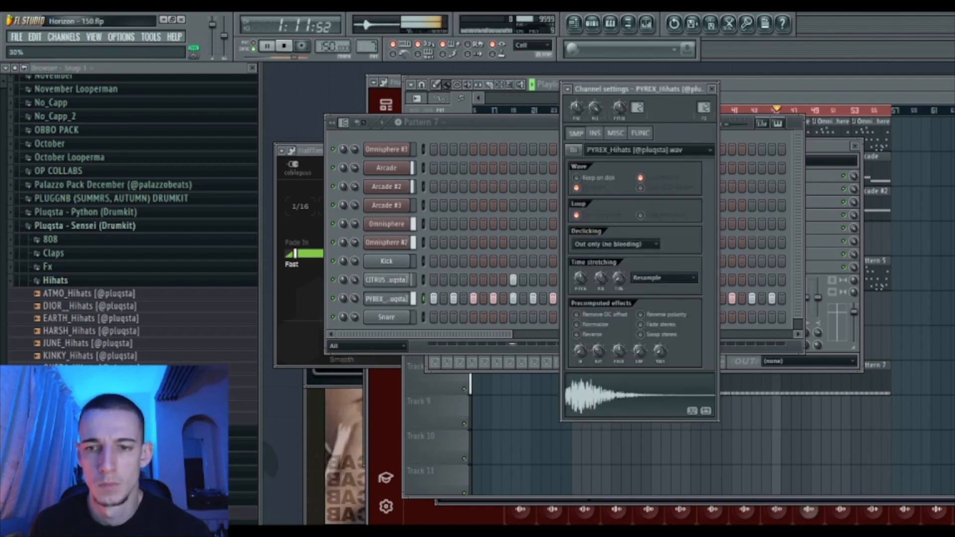
drag(117, 357, 617, 189)
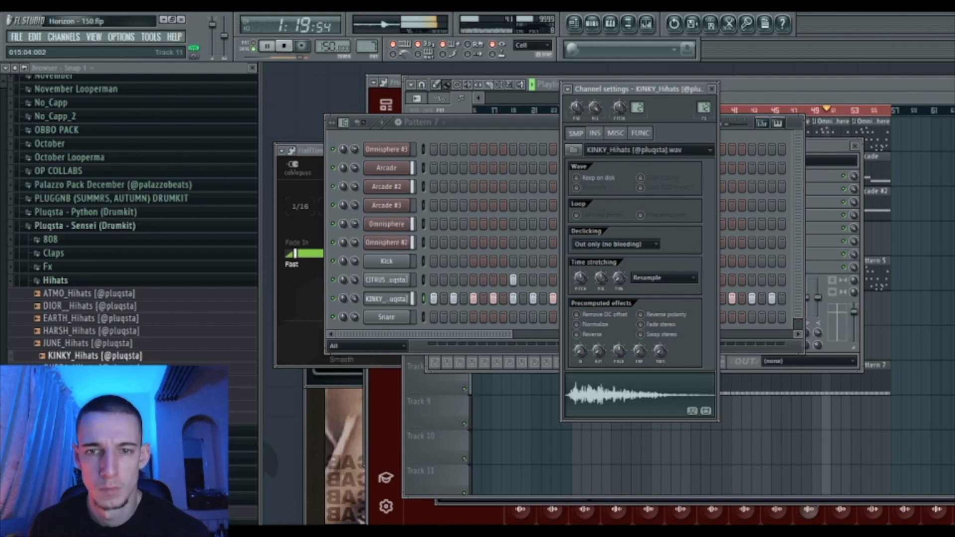
- Load REV_Open Hats from the Open Hats folder in place of the Snare channel
click(57, 280)
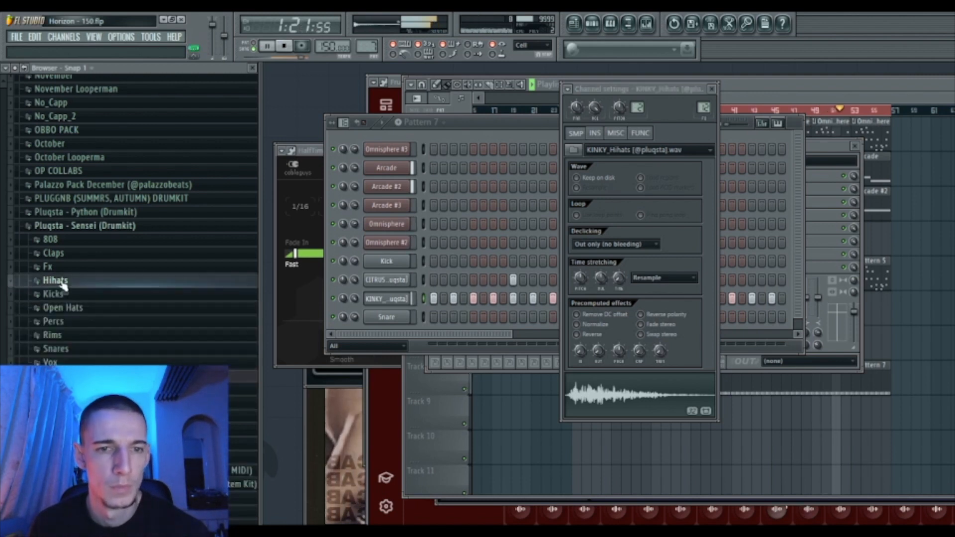
click(64, 307)
click(99, 371)
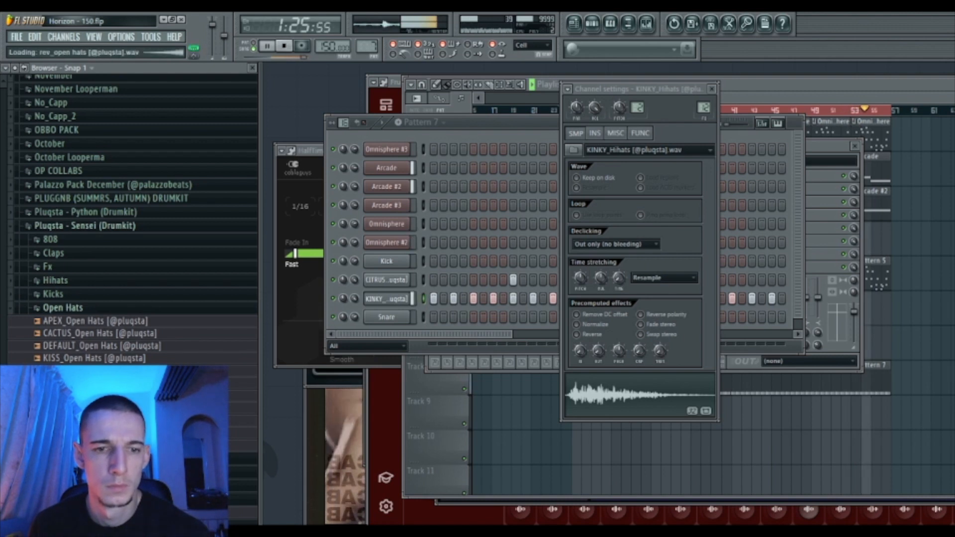
drag(365, 344, 362, 321)
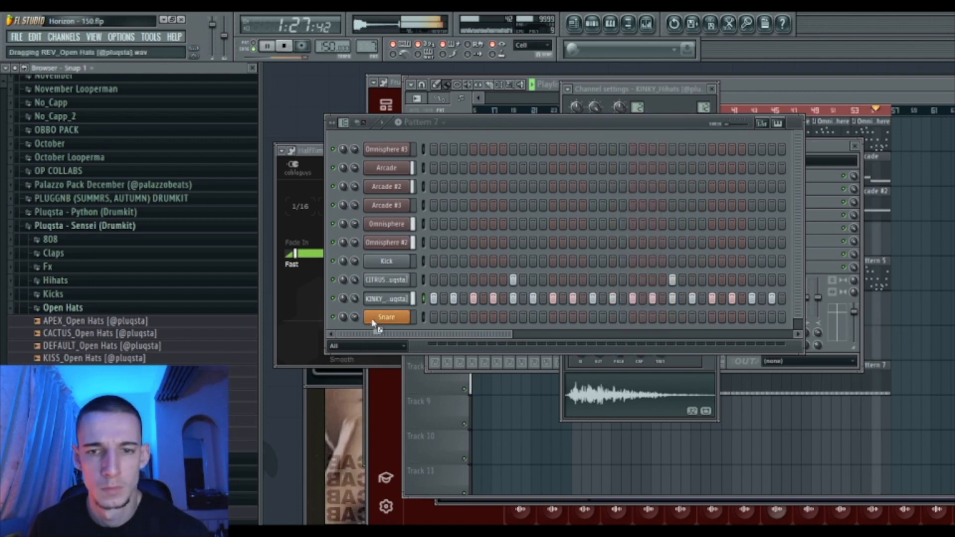
drag(469, 262, 492, 319)
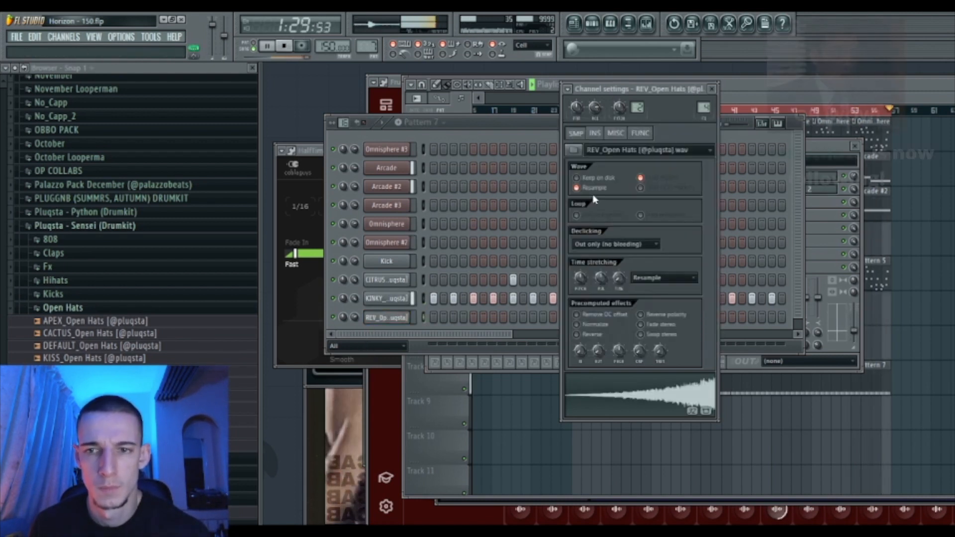
click(397, 352)
key(space)
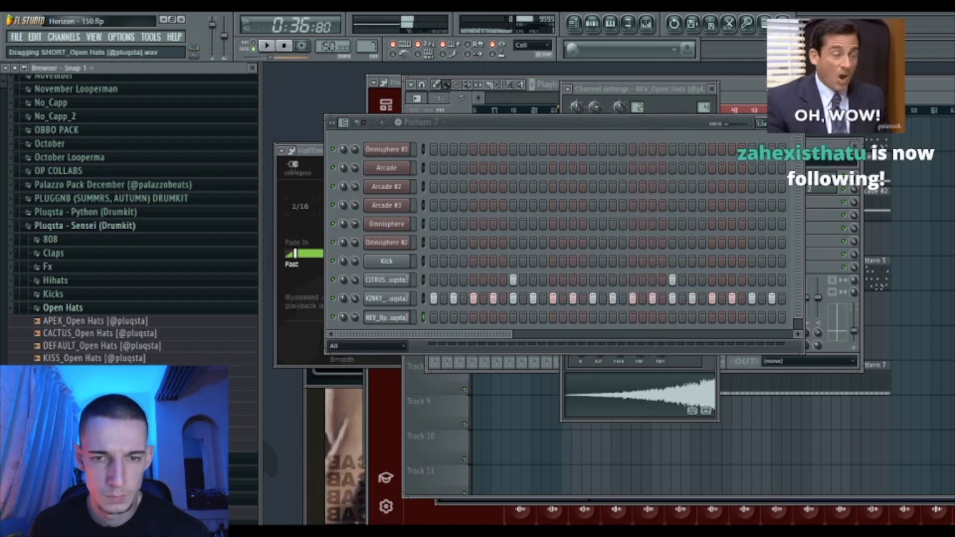
- Add a KISS_Open Hats channel with a first-step hit, plus two REV open-hat hits near the bar's end
drag(107, 346, 438, 357)
click(438, 361)
click(434, 335)
key(space)
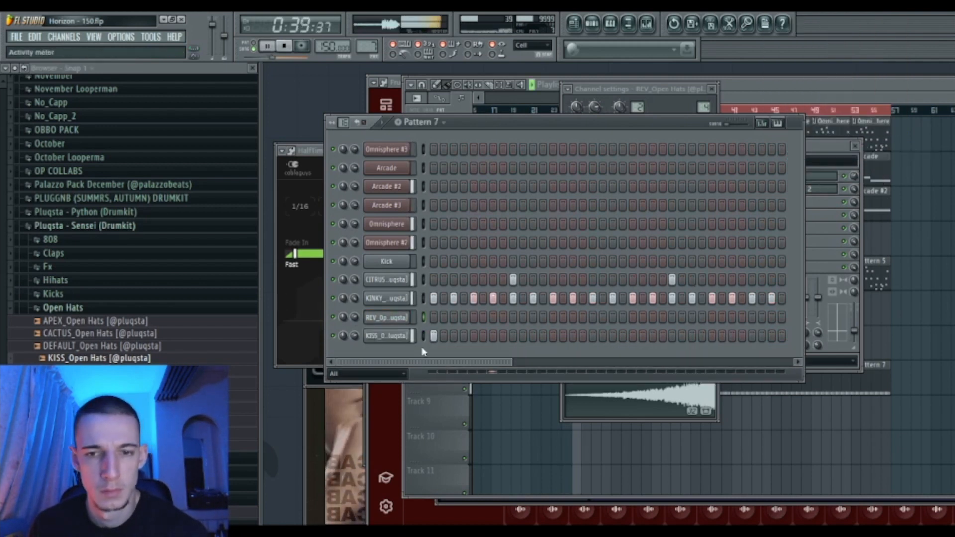
drag(467, 365, 728, 365)
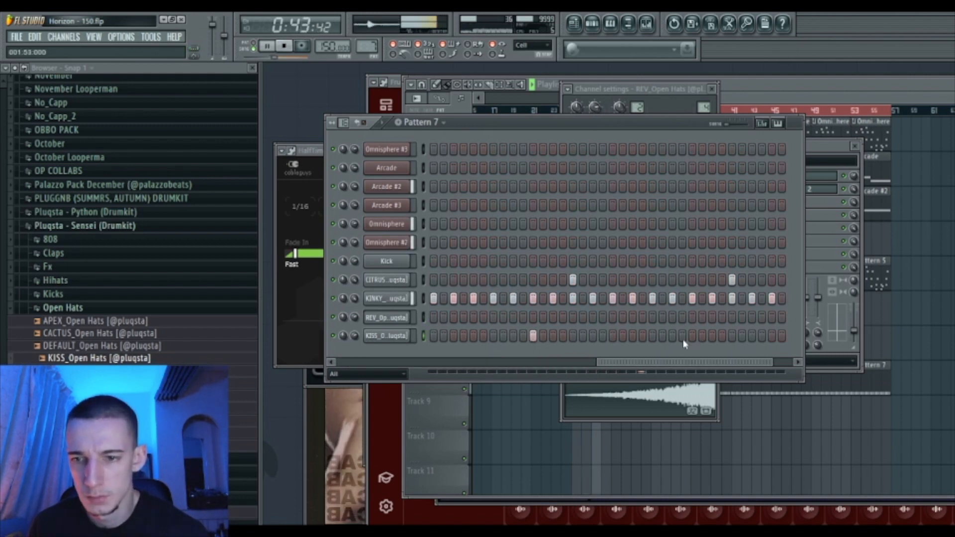
drag(732, 362, 753, 363)
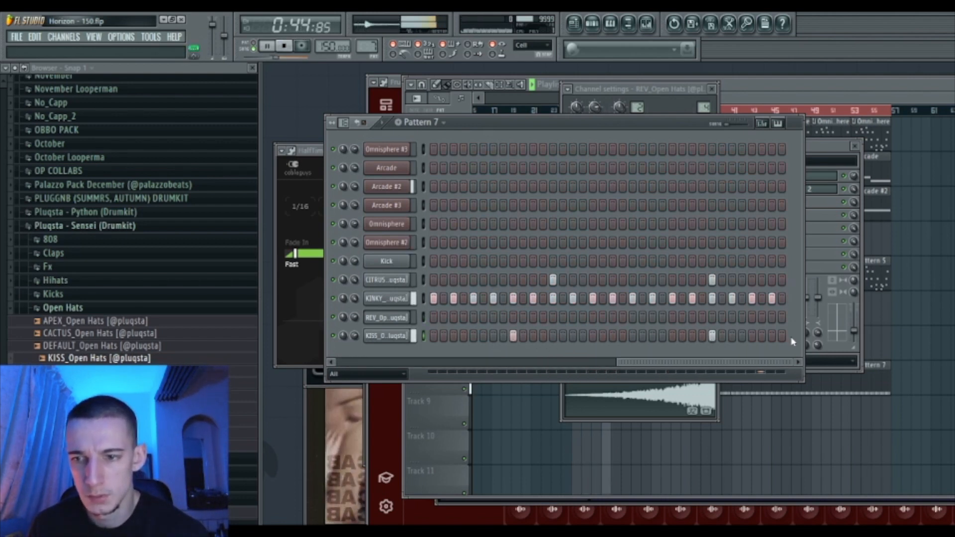
click(770, 320)
click(763, 319)
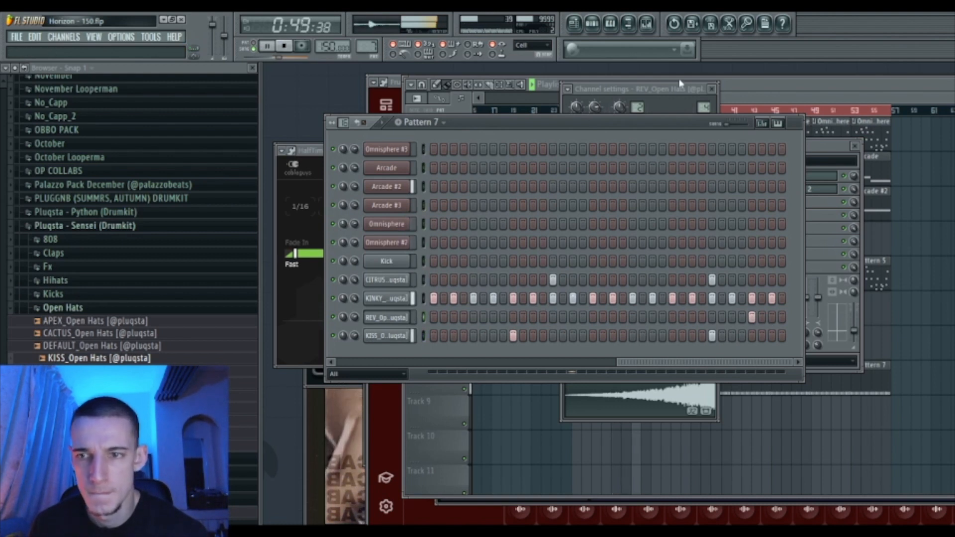
- Link REV_Open Hats to mixer insert 13, add another open-hat hit, and adjust its volume
key(F9)
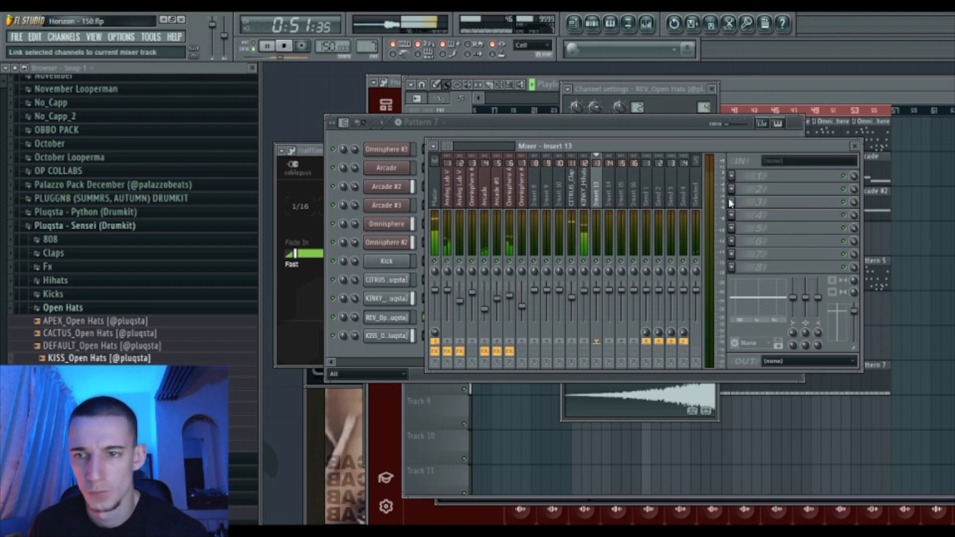
key(ctrl+l)
click(360, 319)
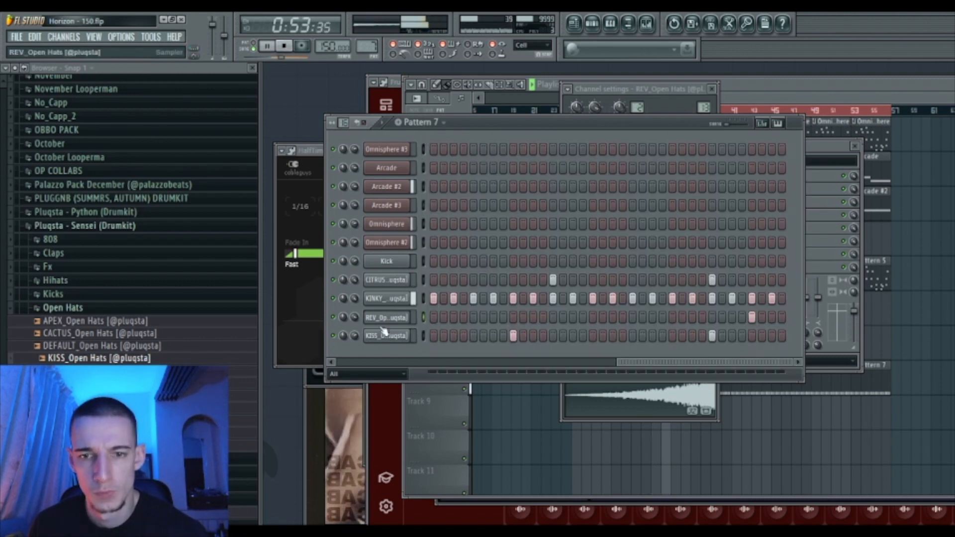
click(742, 317)
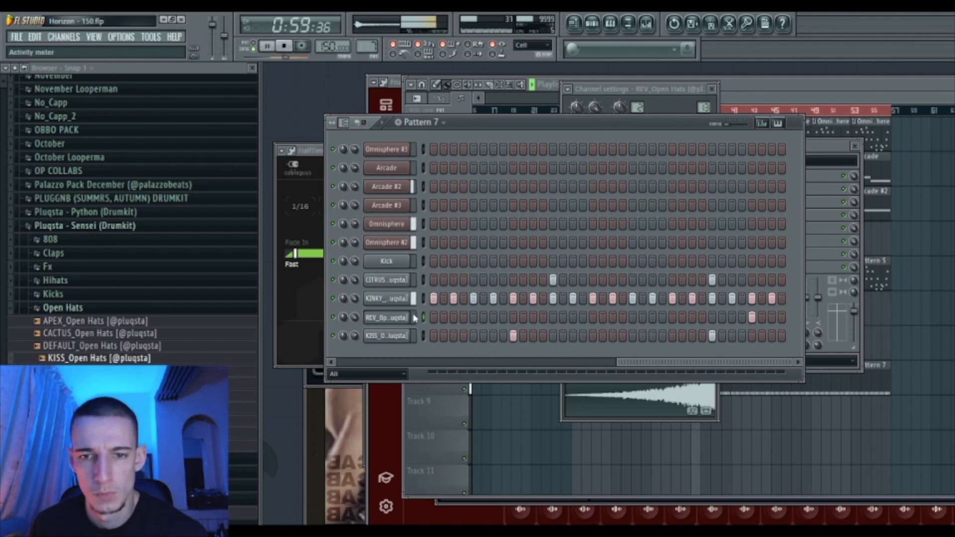
click(392, 318)
click(387, 318)
drag(355, 317, 354, 310)
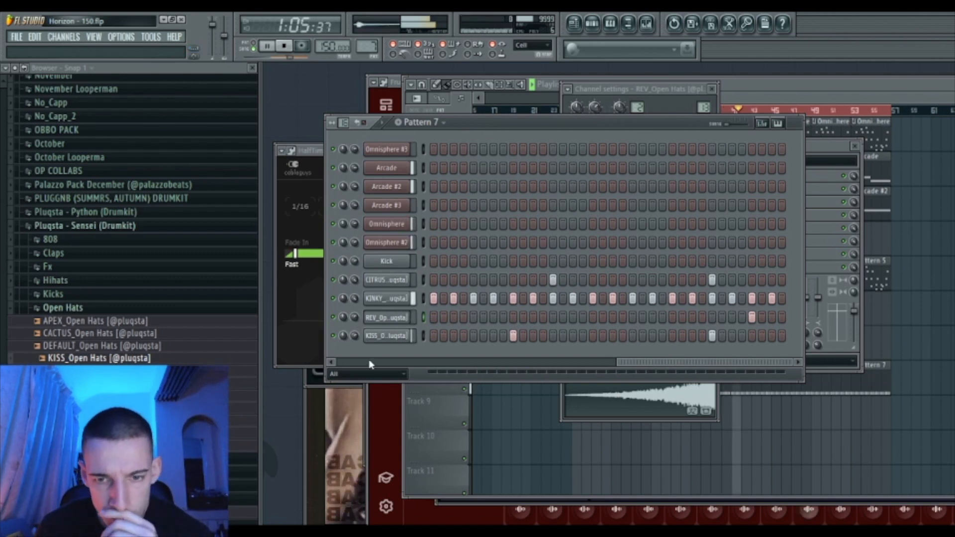
- Add SHEKE_Percs from the Percs folder as a new channel with shaker hits in its row
click(92, 307)
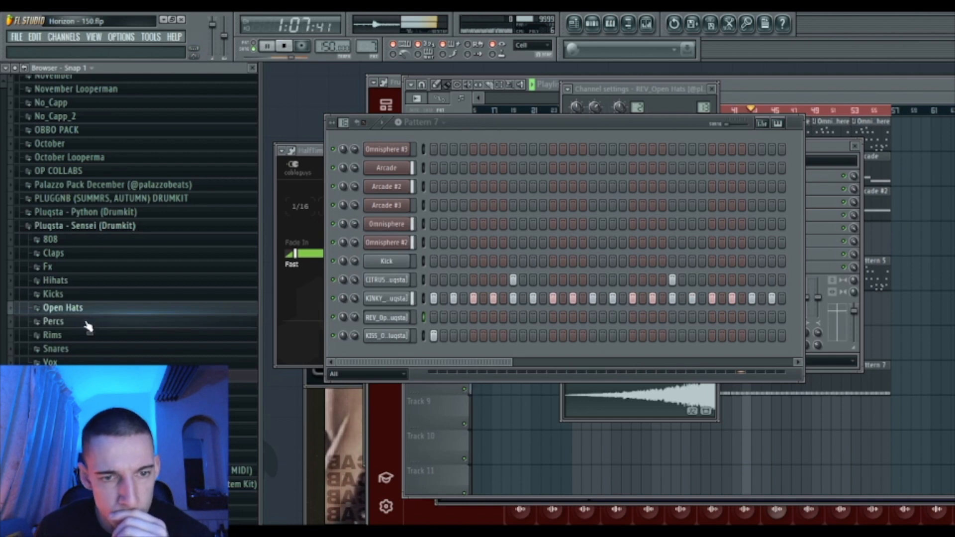
click(88, 323)
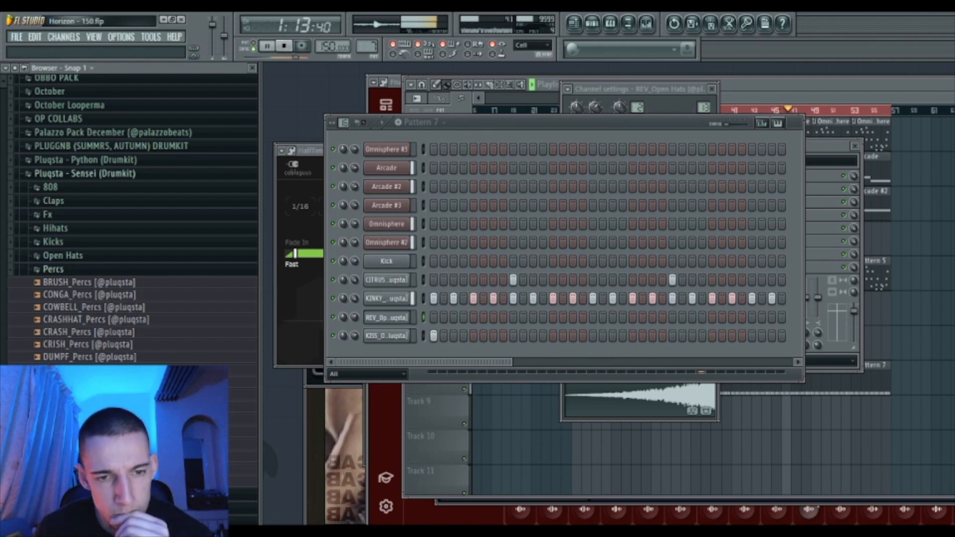
drag(99, 457, 349, 353)
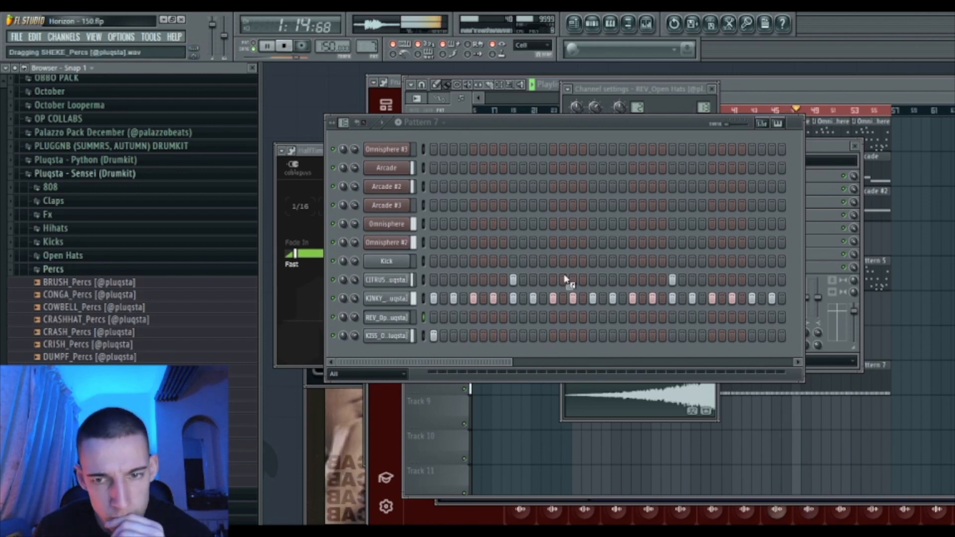
drag(573, 263, 573, 263)
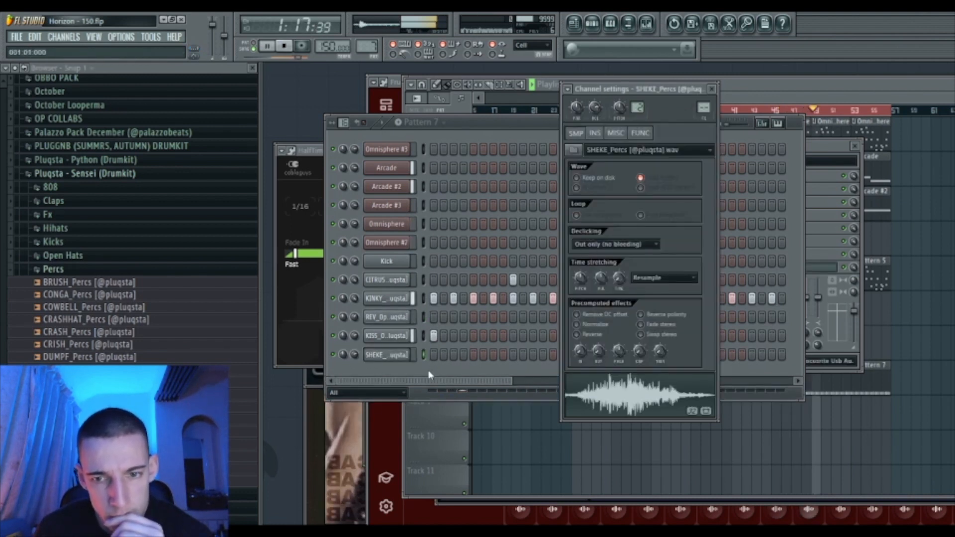
click(429, 366)
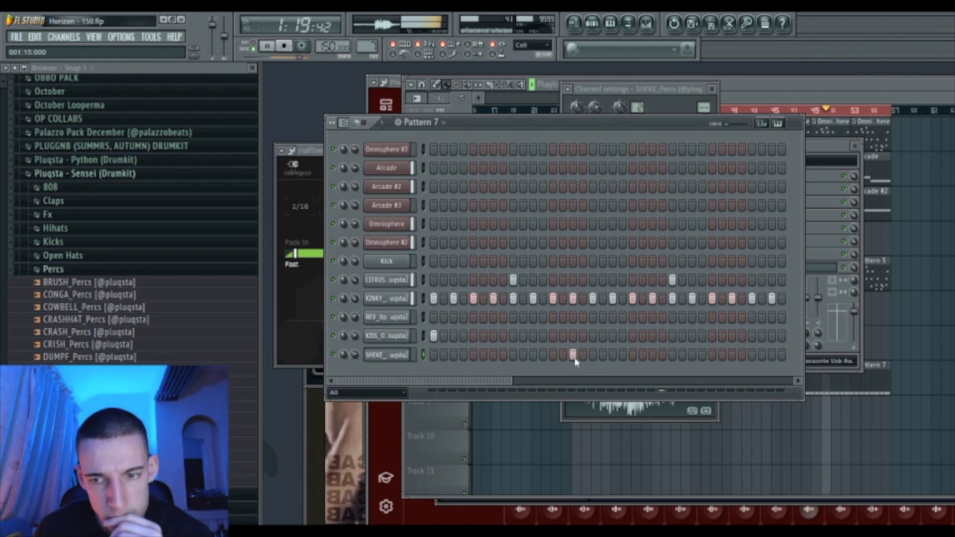
click(612, 355)
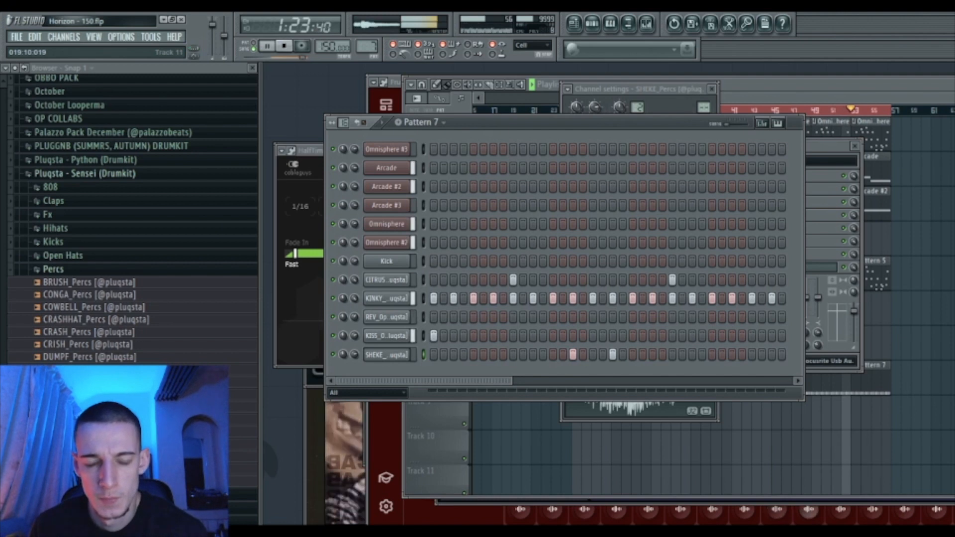
drag(505, 382, 631, 378)
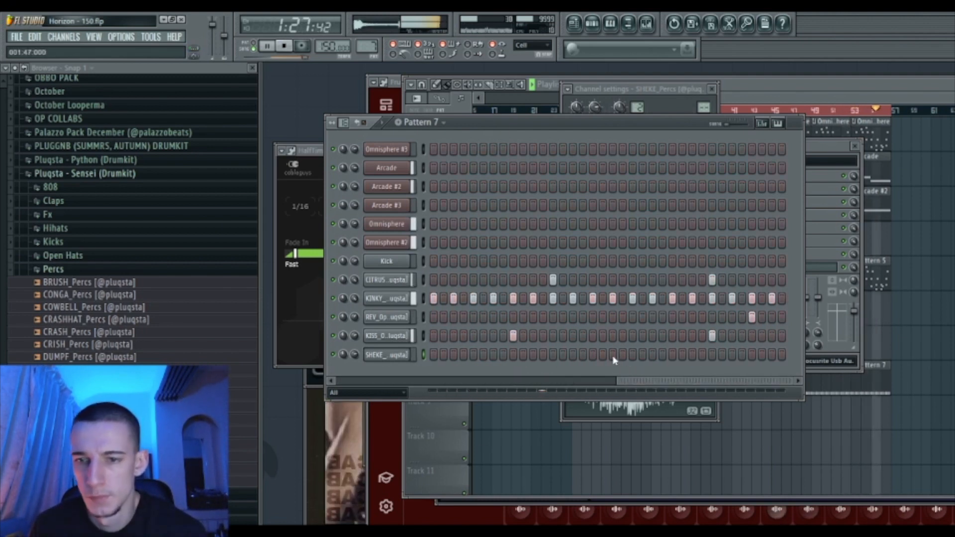
click(652, 354)
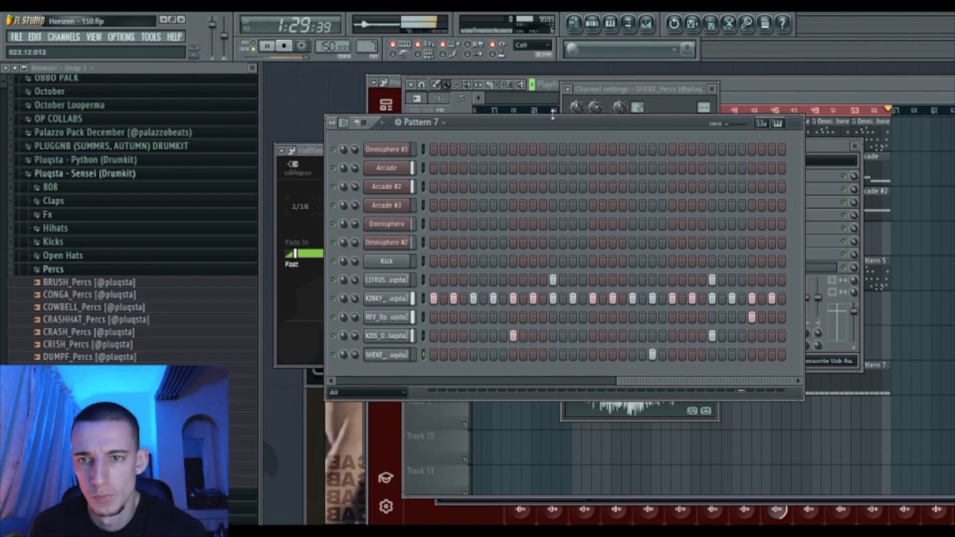
click(613, 355)
- Link SHEKE_Percs to mixer insert 14 and open KINKY_Hihats in the piano roll
click(629, 23)
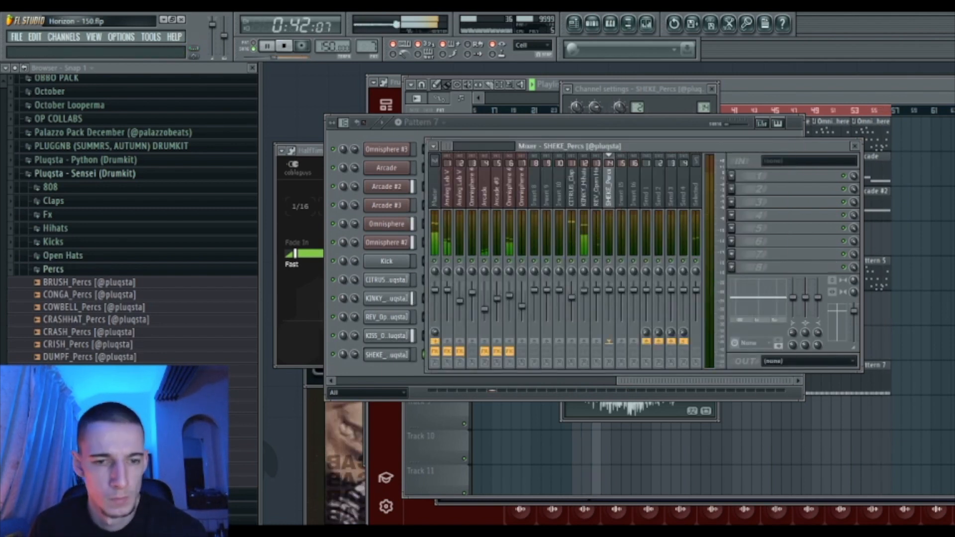
key(ctrl+l)
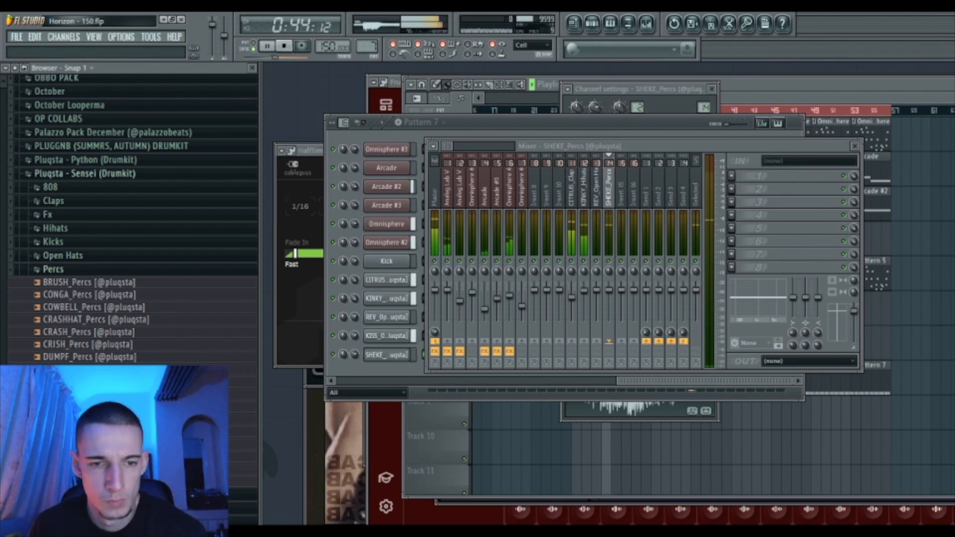
key(F6)
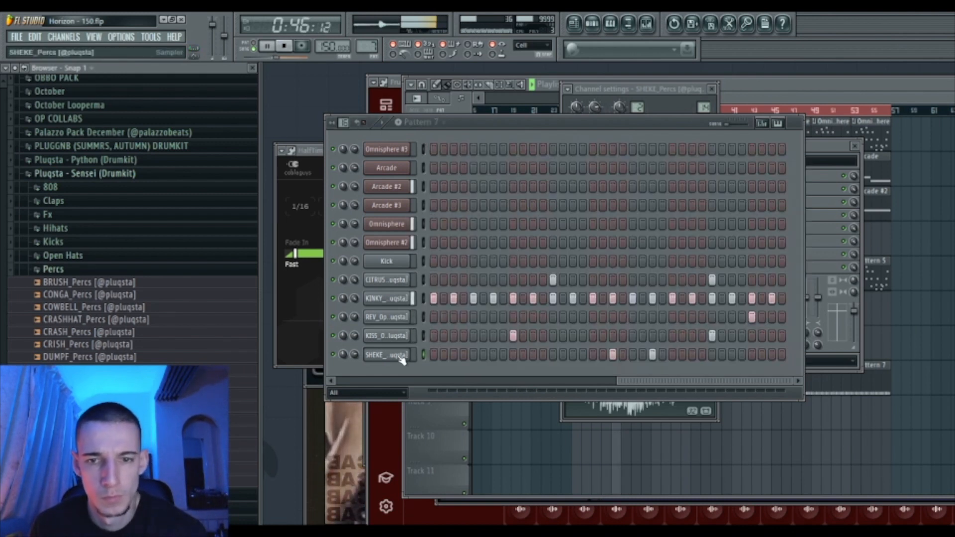
right_click(402, 302)
click(426, 299)
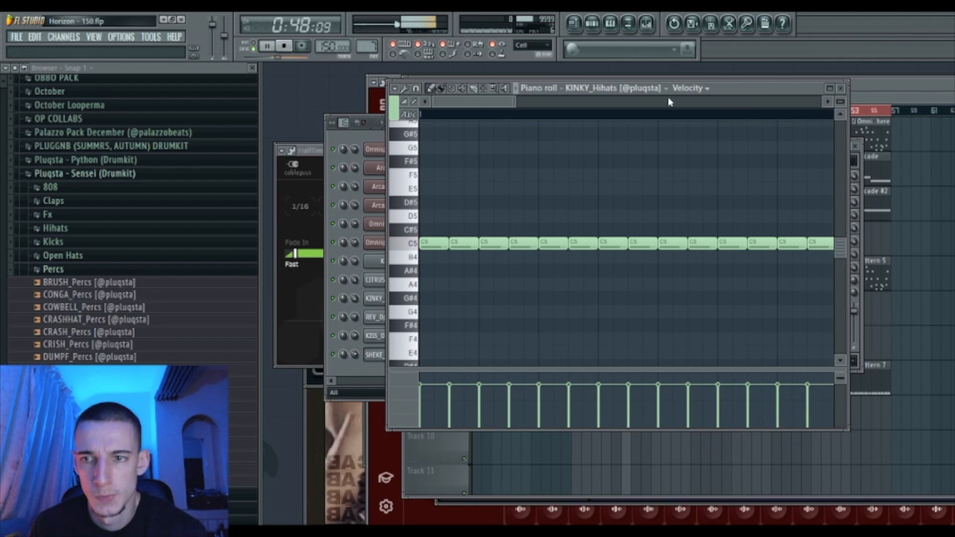
- Maximize the piano roll, slice a C5 hi-hat note into two hits, and add a G#4 note
double_click(727, 90)
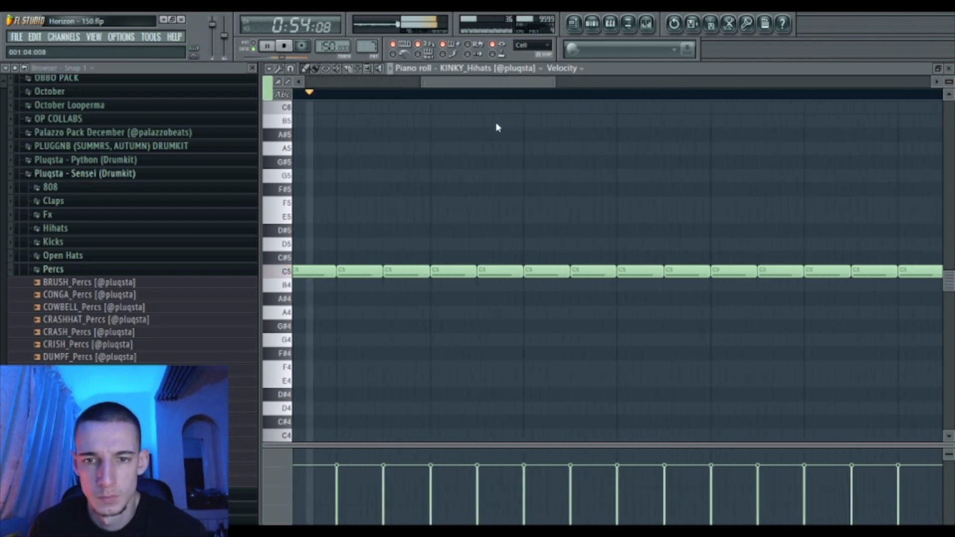
drag(615, 244, 621, 315)
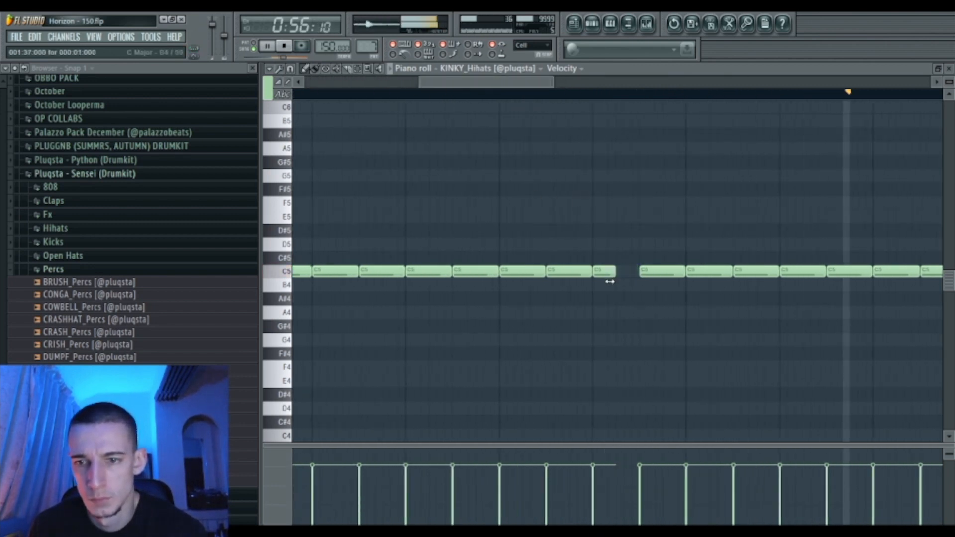
drag(508, 88, 446, 89)
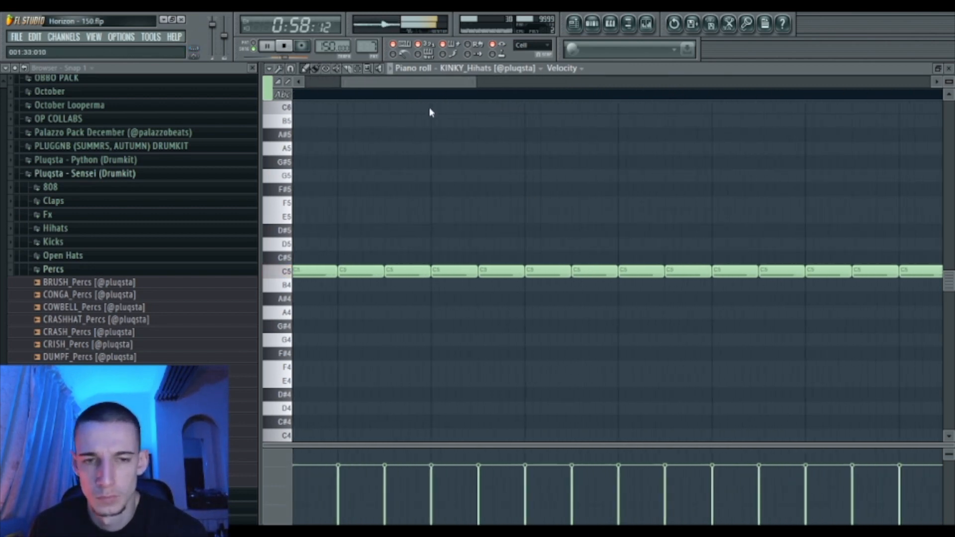
click(549, 328)
- Add a short D5 roll note, delete a misplaced D5, and place a short F5 note
drag(473, 83, 606, 135)
click(669, 244)
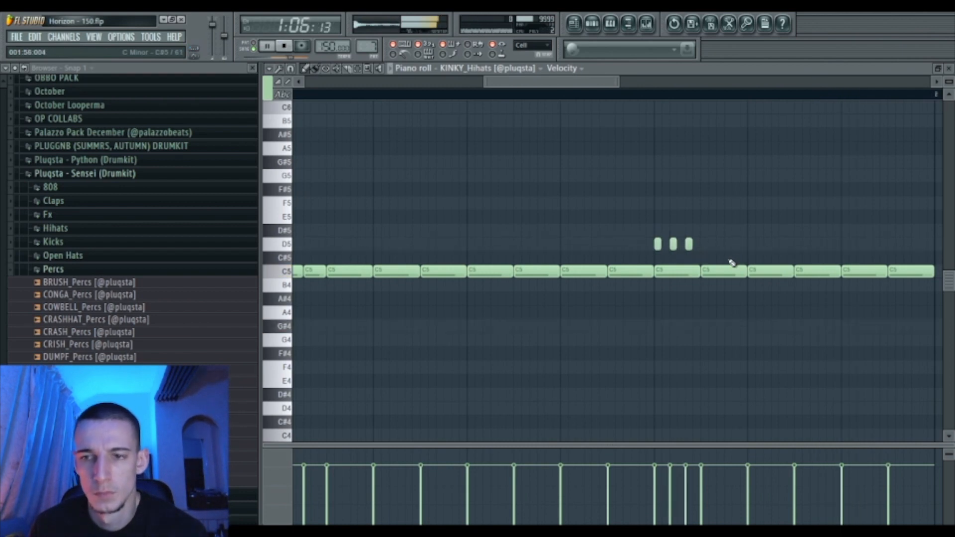
right_click(688, 244)
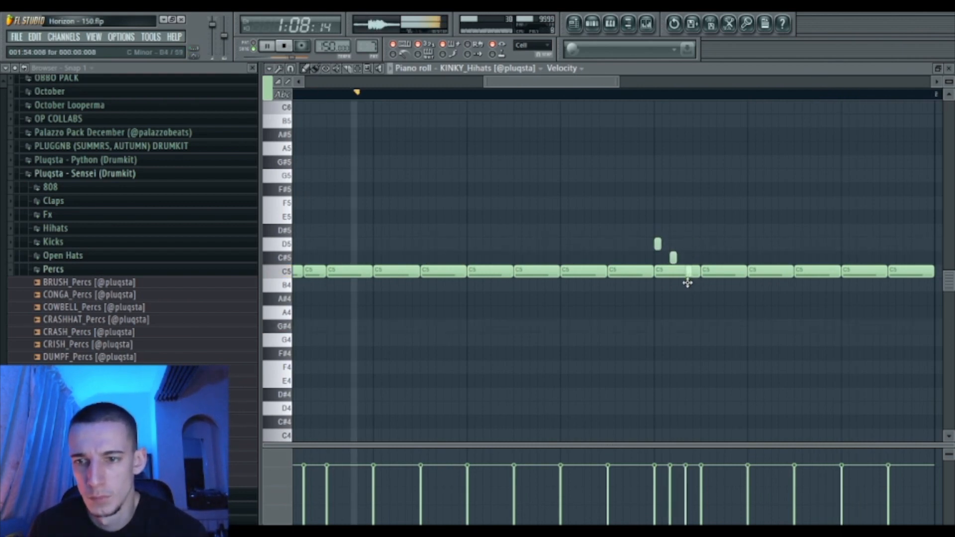
drag(520, 84, 573, 106)
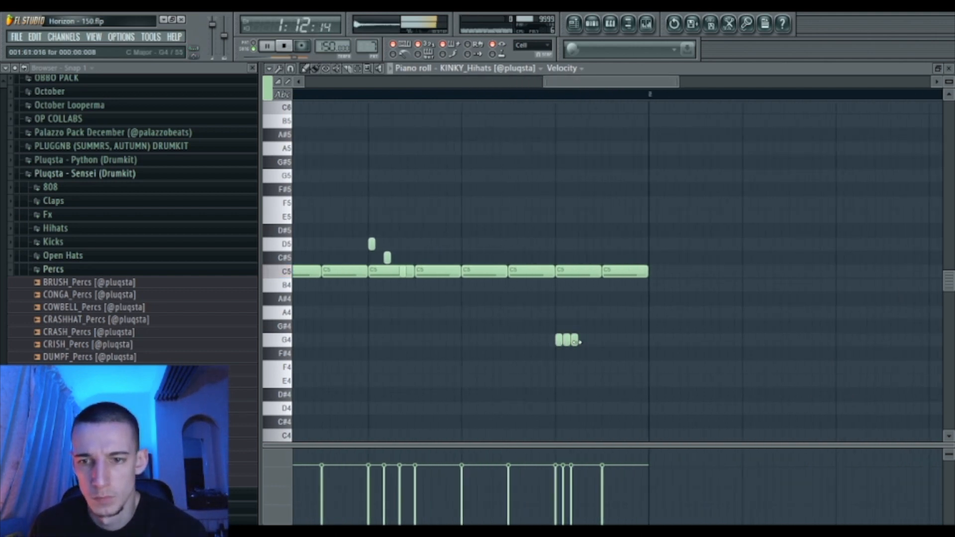
drag(587, 84, 524, 182)
drag(543, 80, 450, 145)
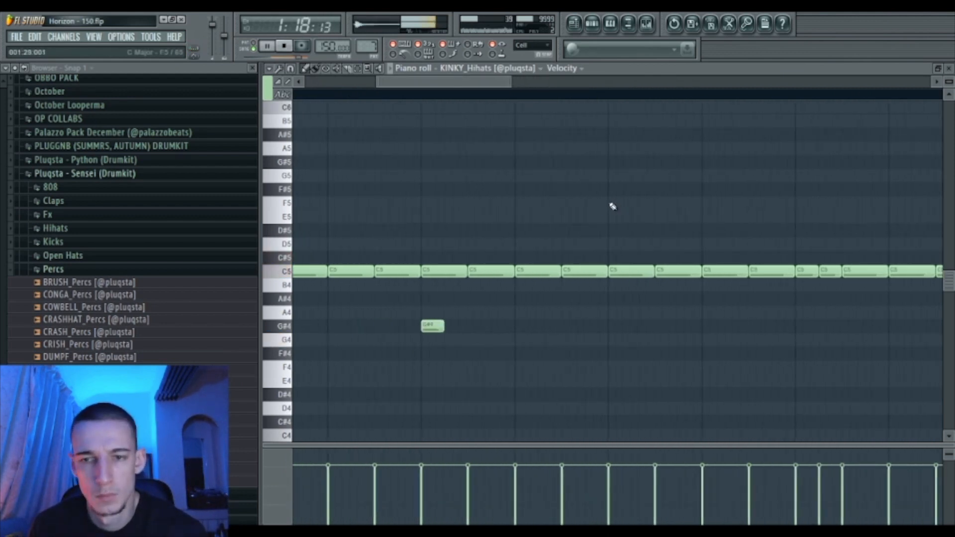
click(571, 203)
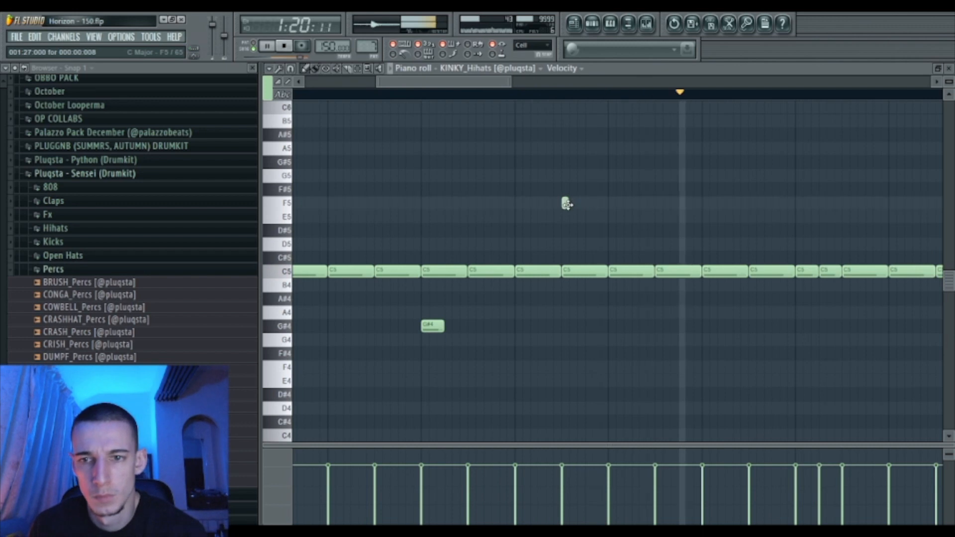
click(652, 29)
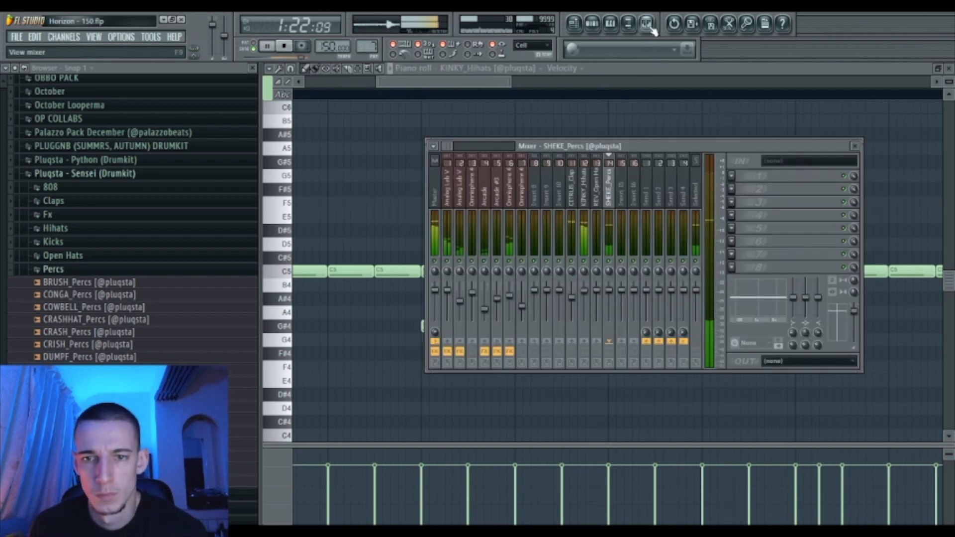
- Load BOUNCE_Rims from the Rims folder as a new channel in the rack
click(99, 270)
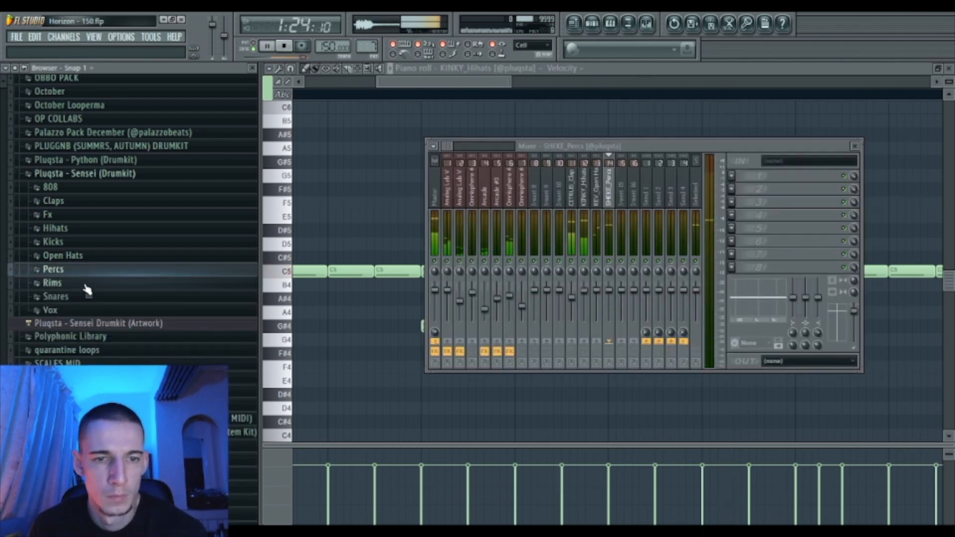
click(85, 285)
click(107, 333)
double_click(589, 69)
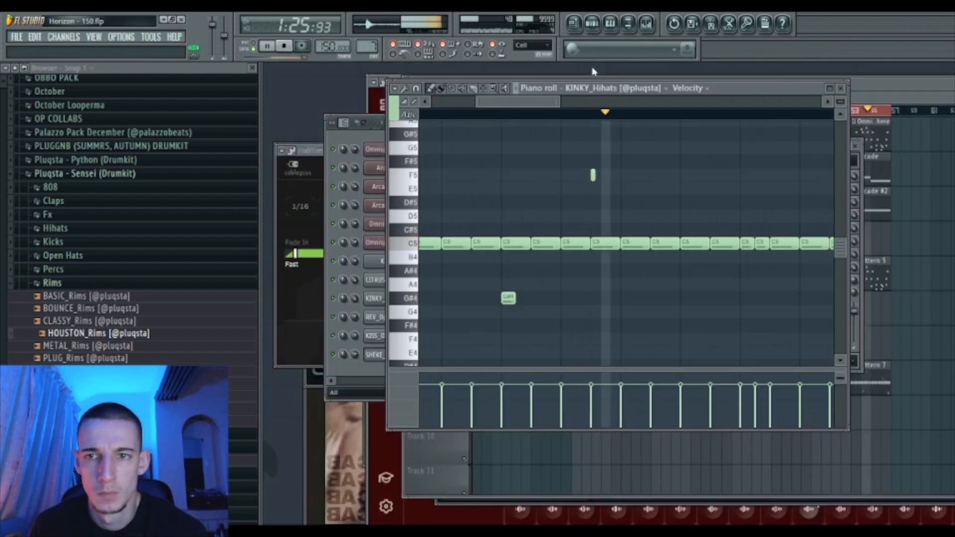
click(355, 134)
drag(132, 310, 378, 375)
drag(571, 270, 572, 272)
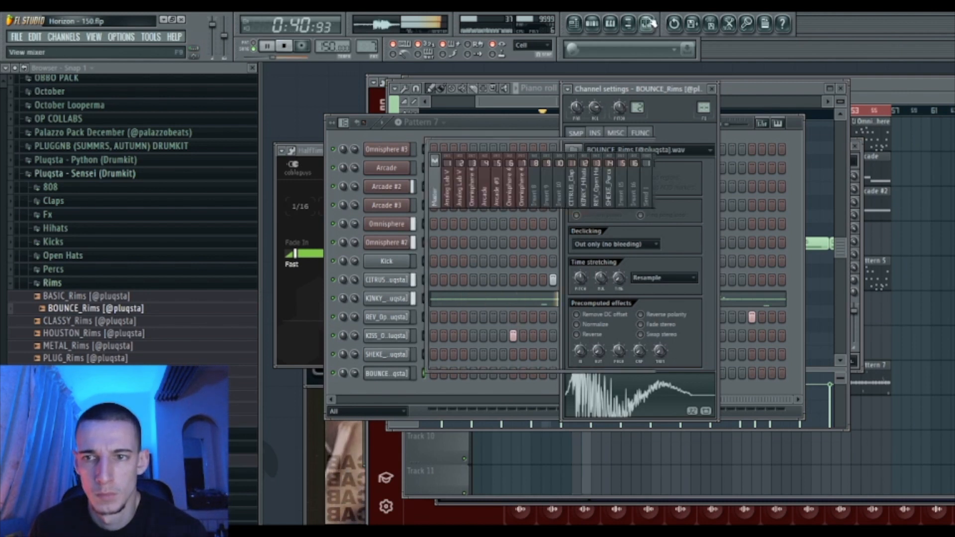
- Route BOUNCE_Rims to mixer insert 15 and add a rim hit on the third step
key(F9)
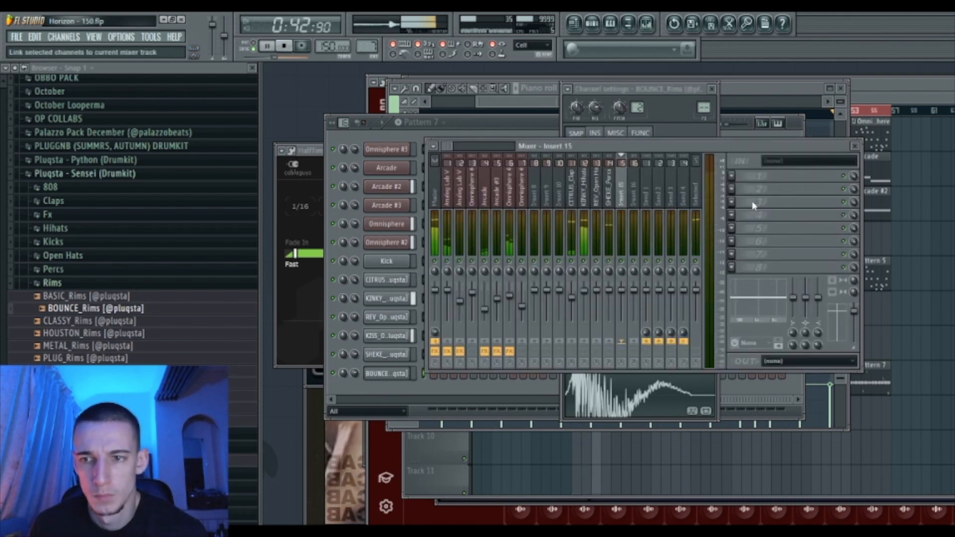
click(337, 412)
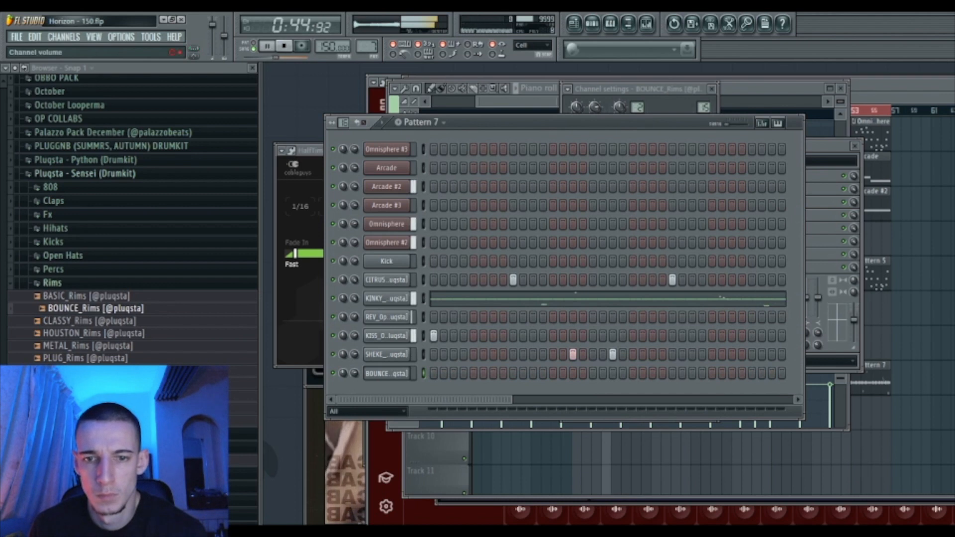
click(453, 373)
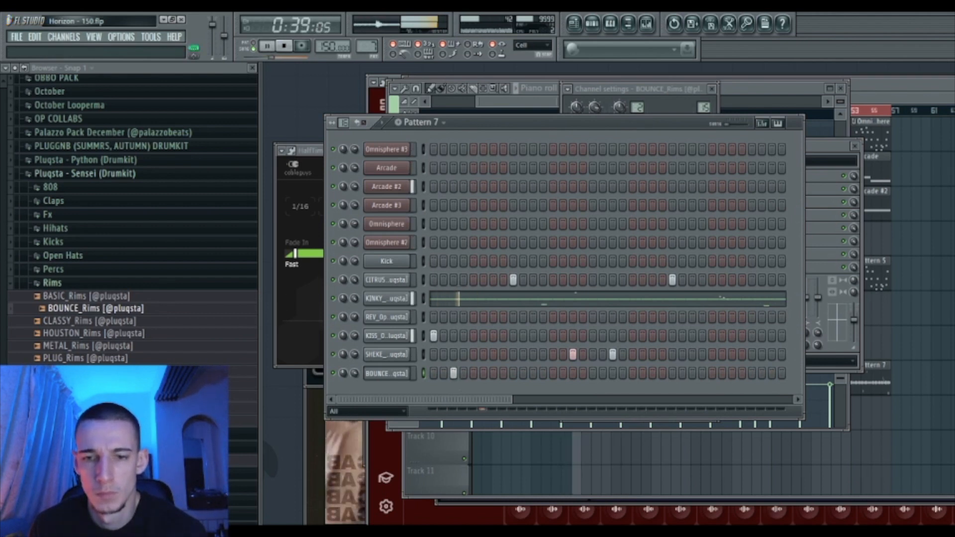
drag(488, 401, 701, 406)
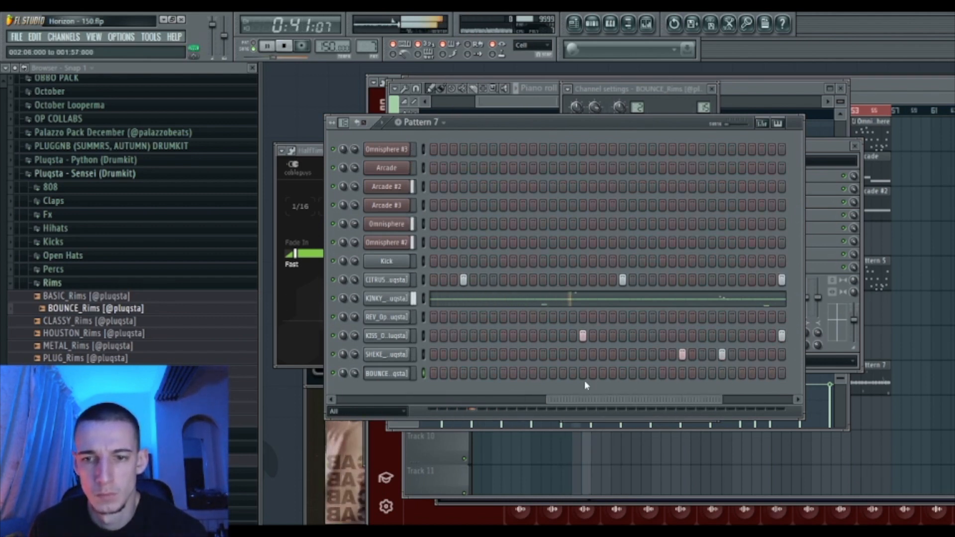
drag(680, 399, 751, 396)
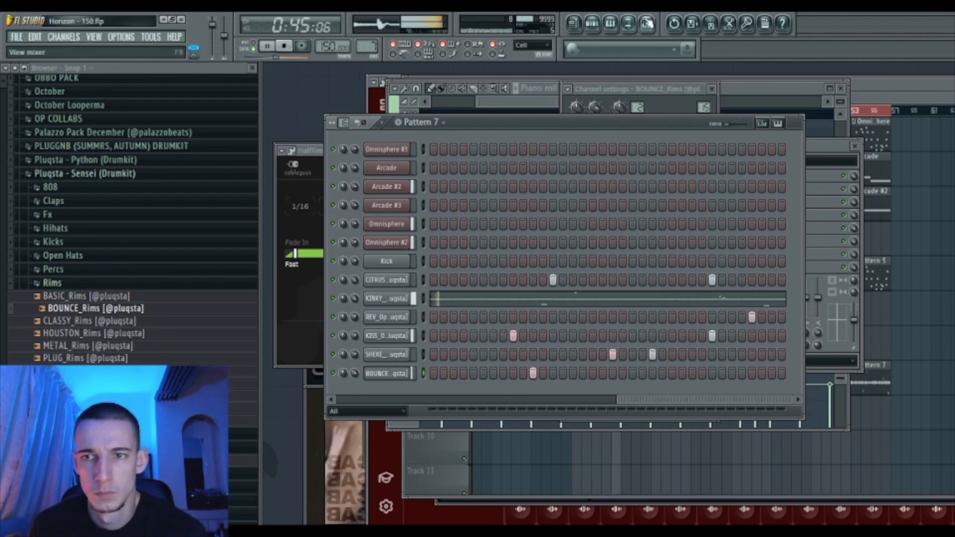
click(647, 24)
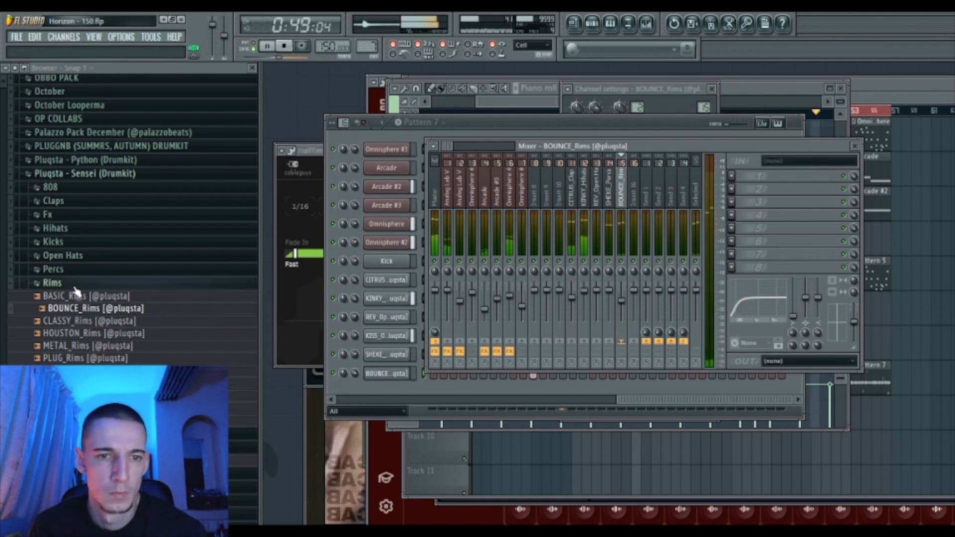
click(89, 285)
- Load OVO_Kicks from the Kicks folder as a new channel and route it to mixer insert 9
click(74, 242)
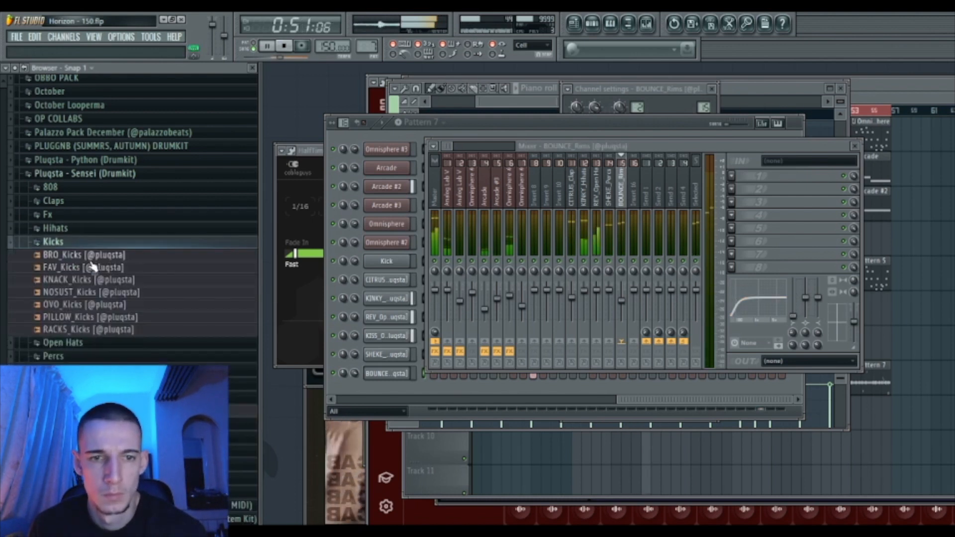
click(334, 132)
drag(93, 306, 524, 273)
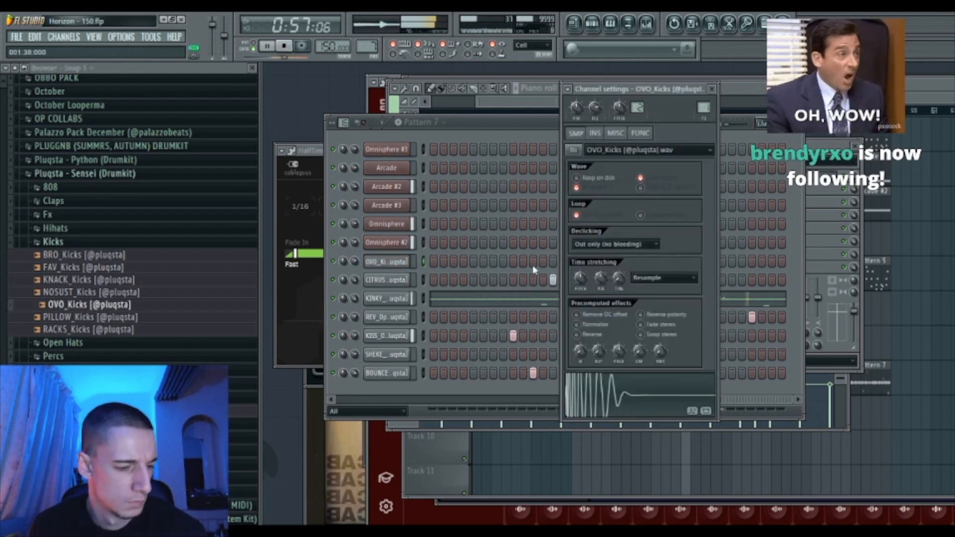
click(616, 133)
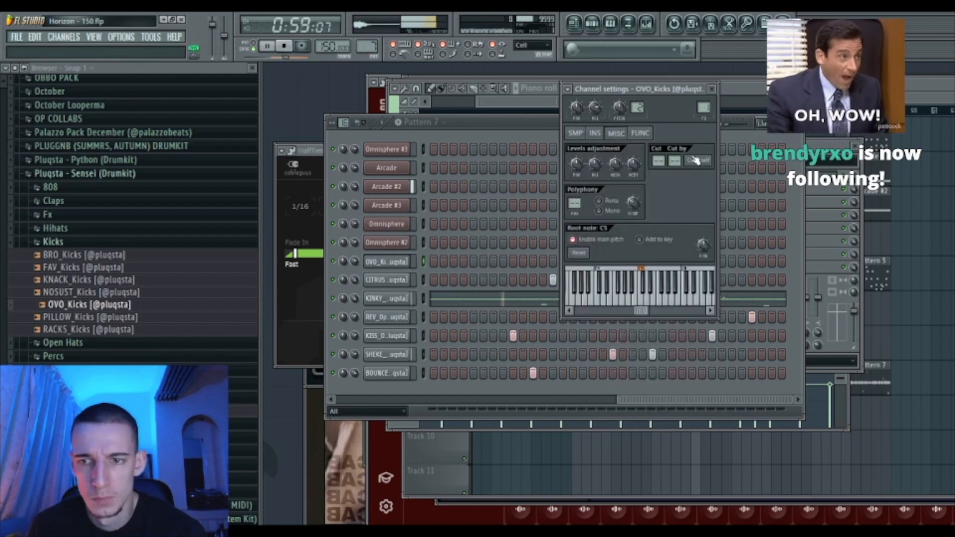
key(space)
click(428, 271)
key(space)
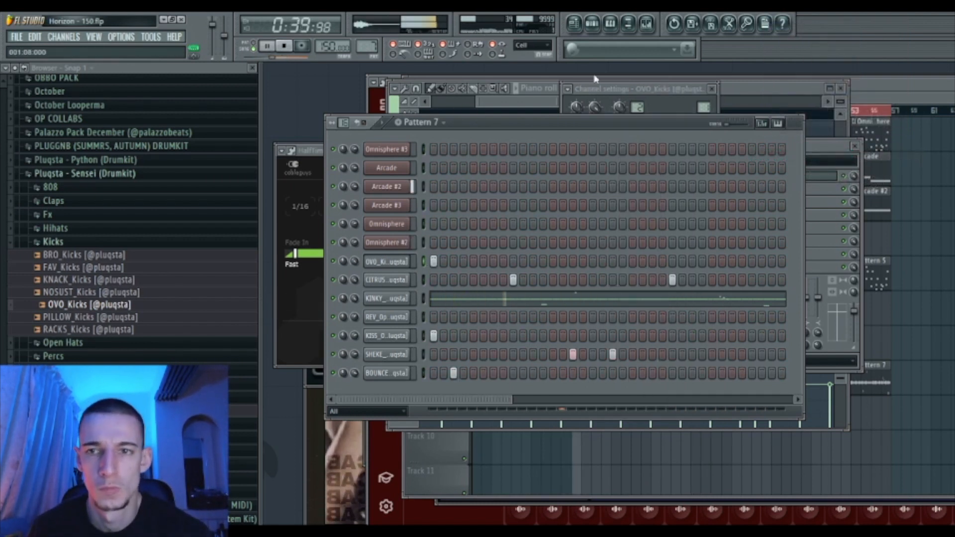
click(645, 23)
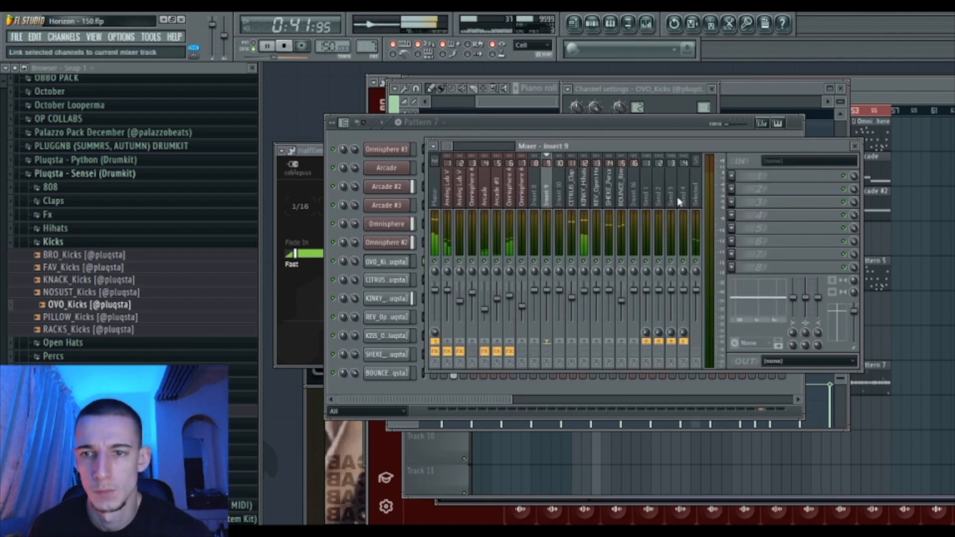
key(ctrl+l)
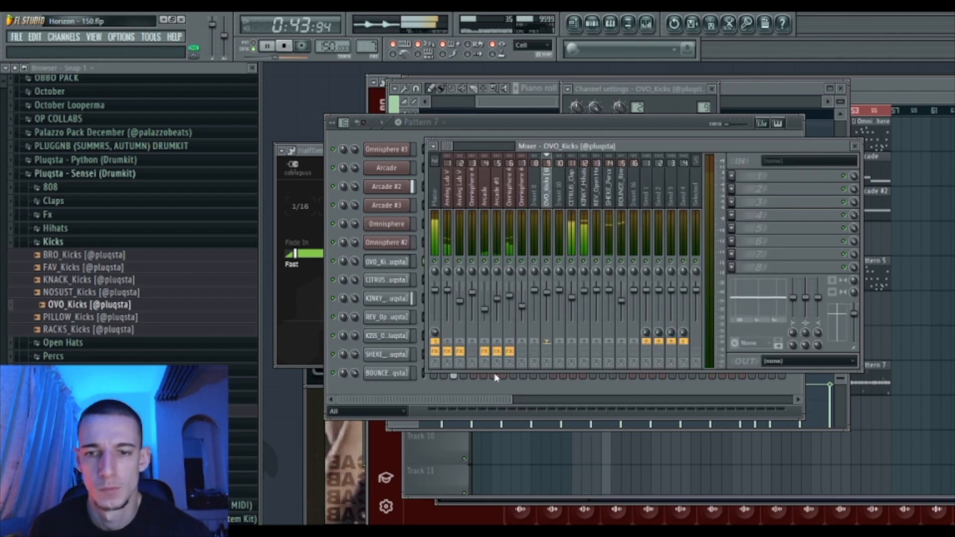
click(435, 407)
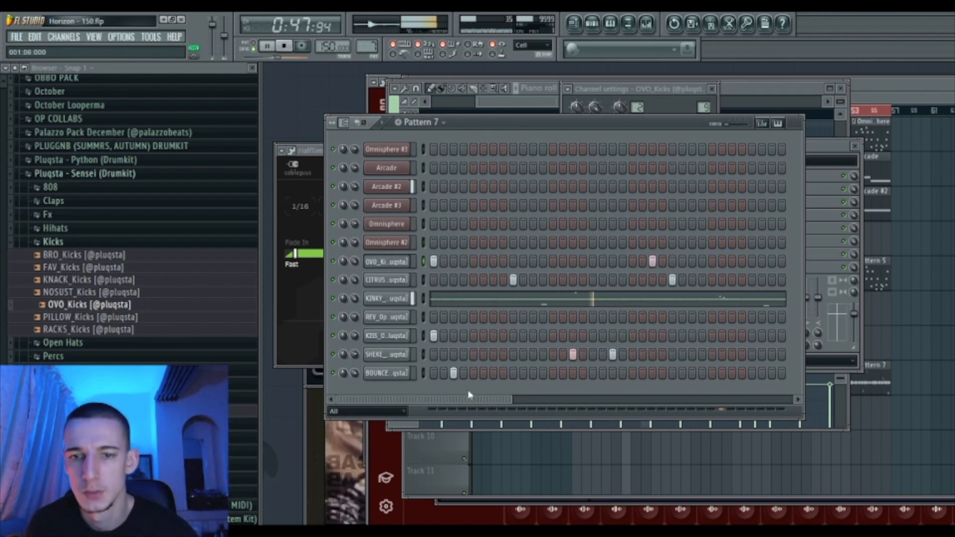
- Program four kick hits across the OVO_Kicks row, shifting and removing misplaced ones
drag(470, 399, 648, 329)
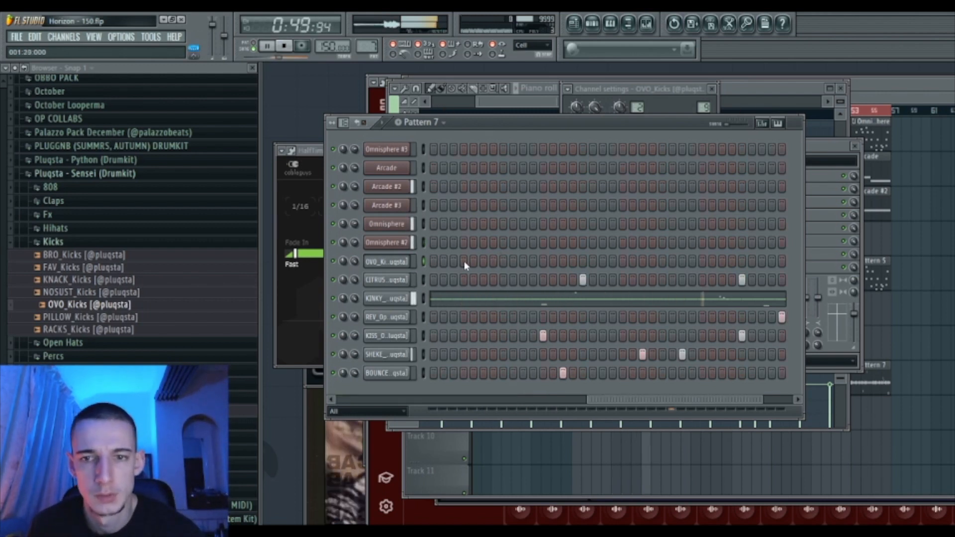
drag(607, 400, 472, 420)
drag(493, 417, 601, 402)
key(space)
key(space)
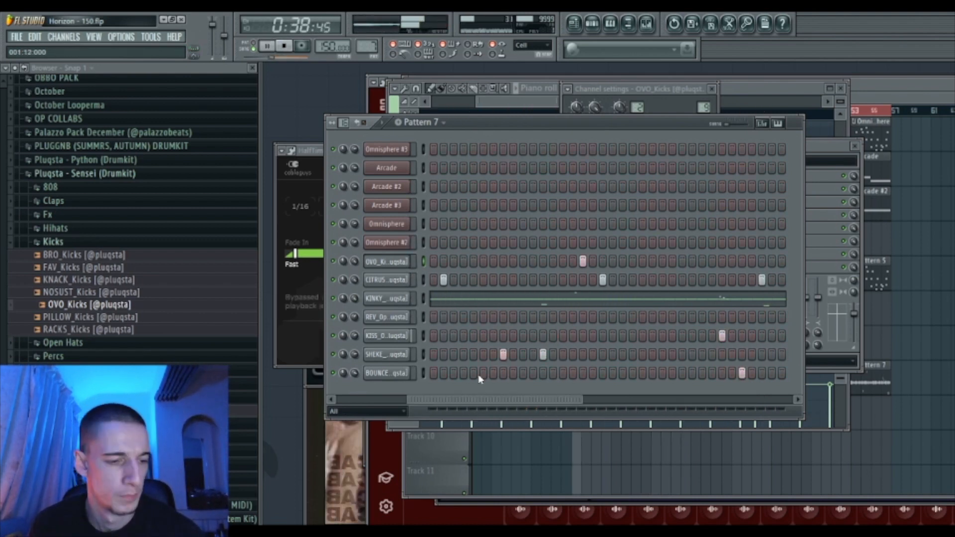
drag(516, 413, 610, 409)
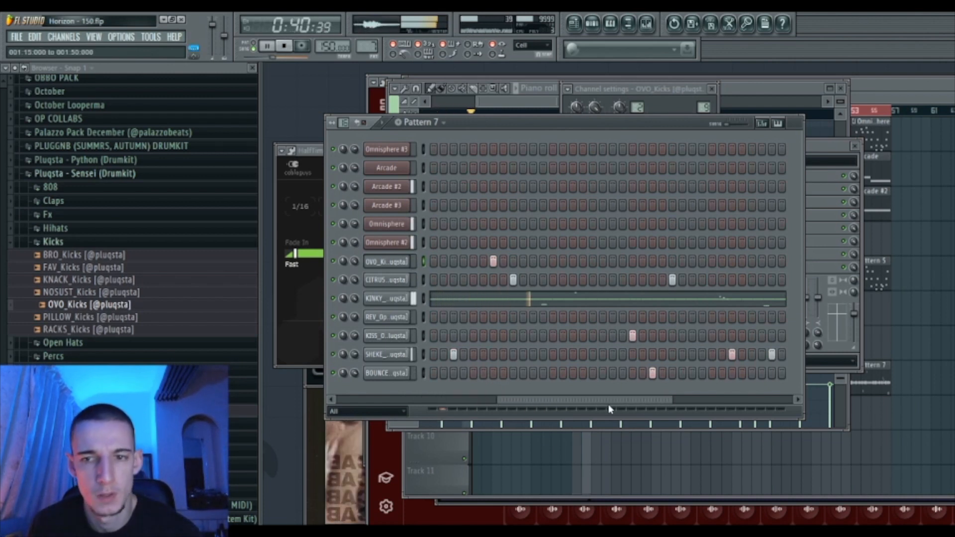
click(593, 261)
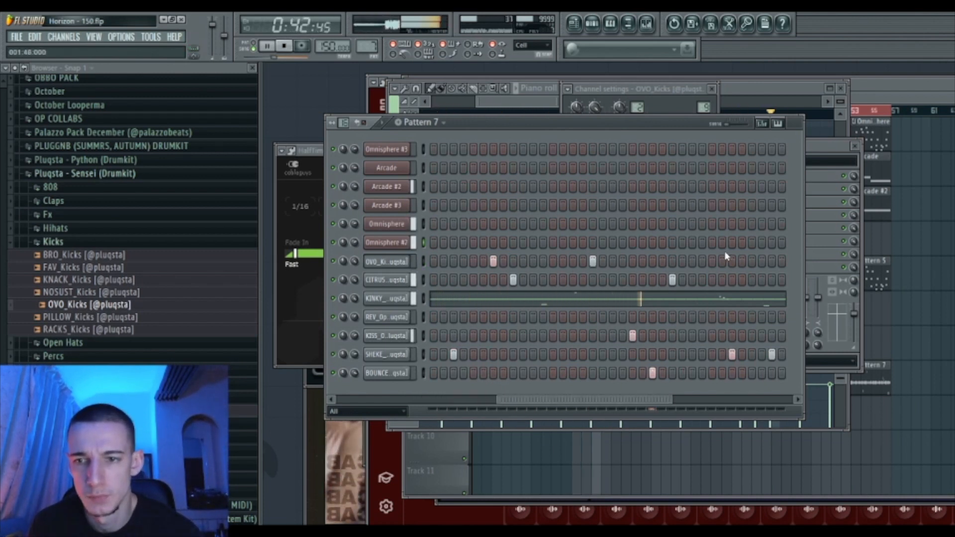
click(731, 262)
right_click(723, 263)
drag(653, 401, 774, 400)
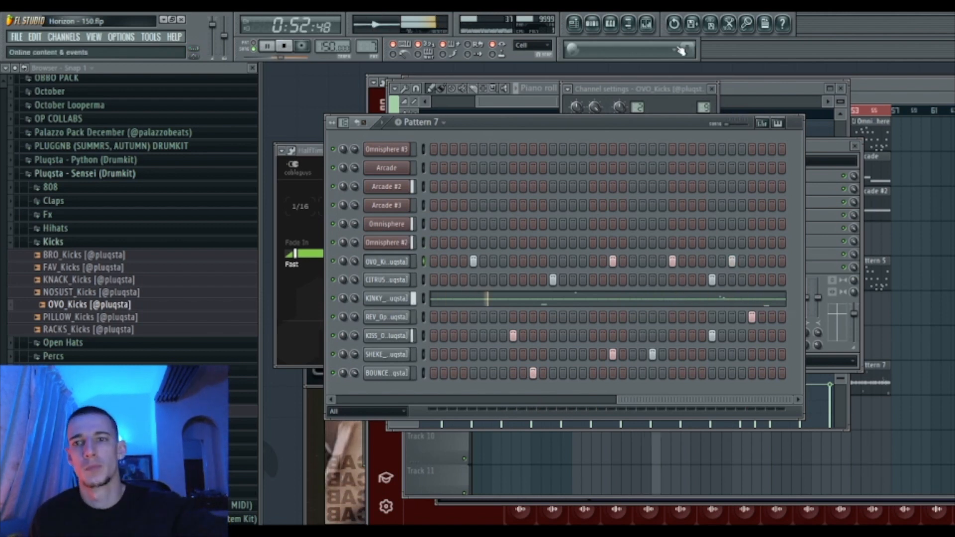
key(F9)
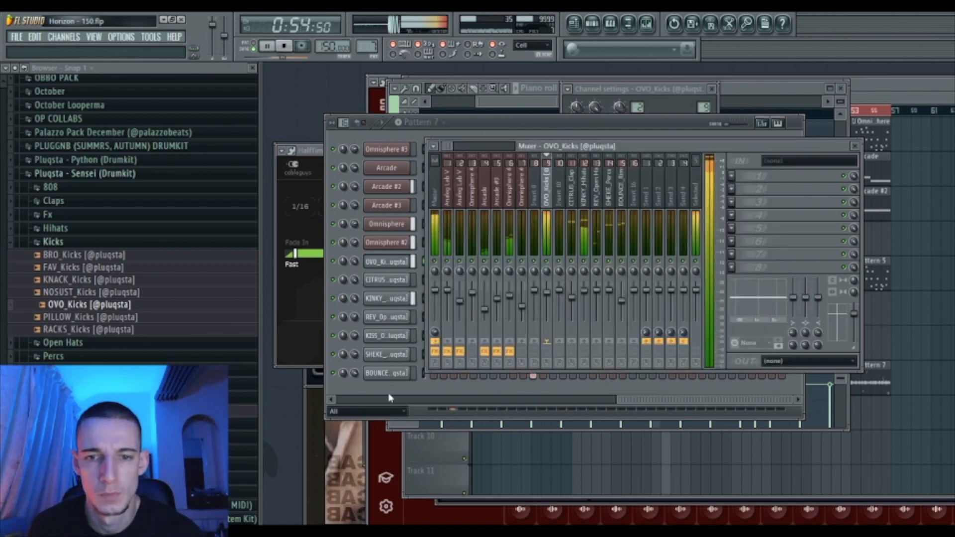
- Audition the JUNE, HARSH and EARTH hi-hat samples in the Hihats folder
click(395, 398)
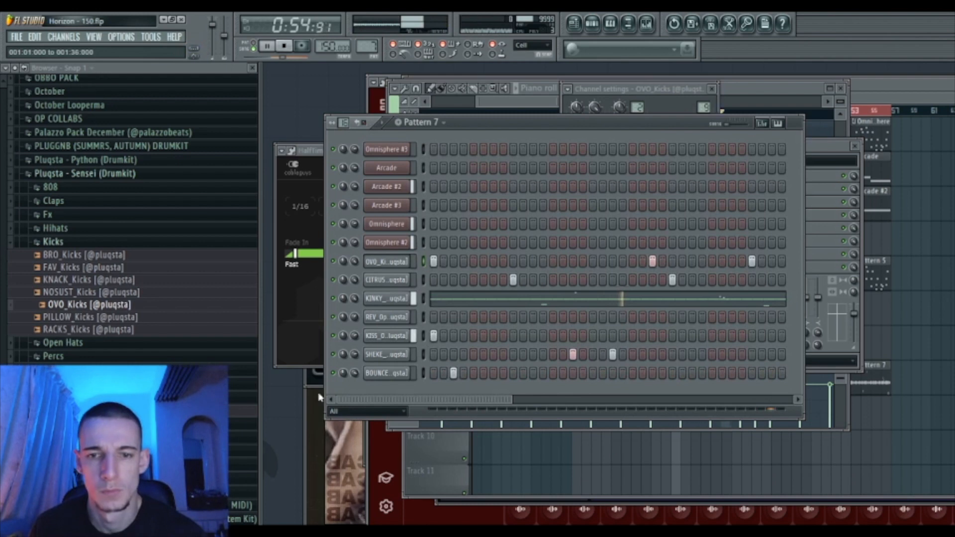
click(54, 241)
click(55, 228)
click(96, 293)
key(space)
click(99, 281)
click(99, 269)
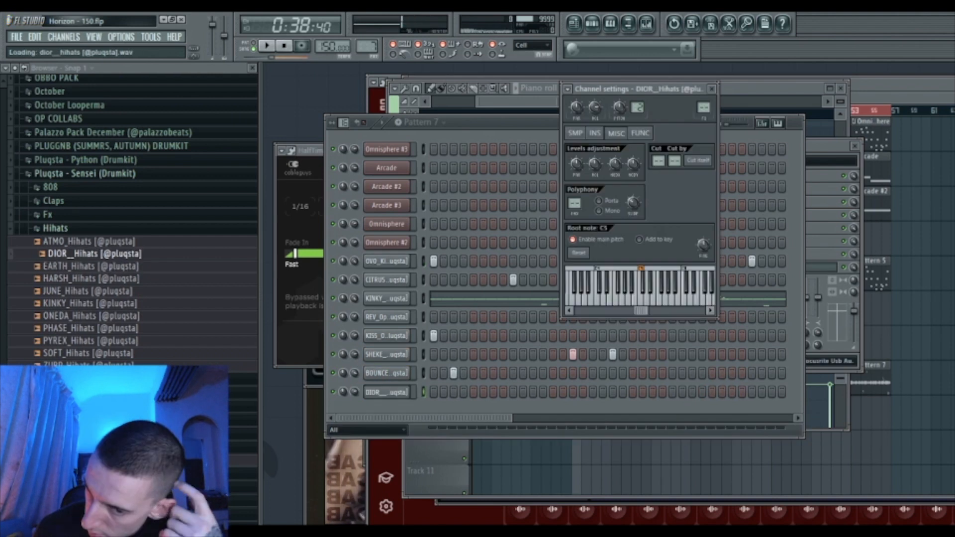
click(75, 173)
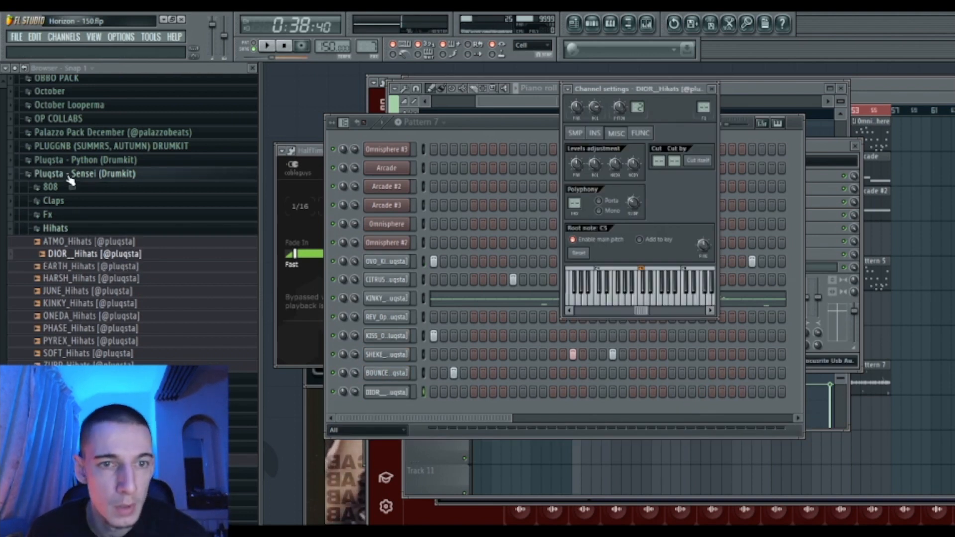
- Load Double.mid from the No Cap Just Hats MIDI Pack onto DIOR_Hihats and maximize the playlist
scroll(88, 277, up, 12)
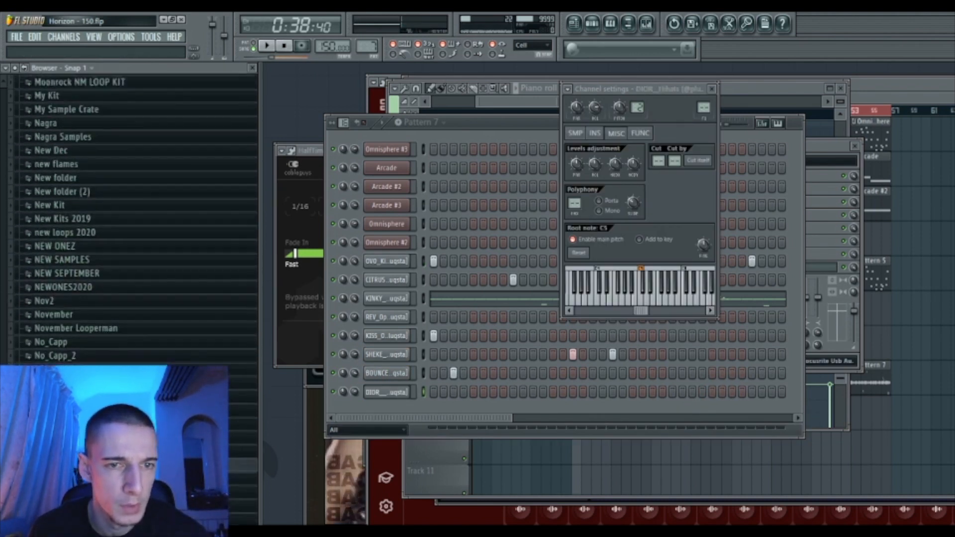
click(54, 217)
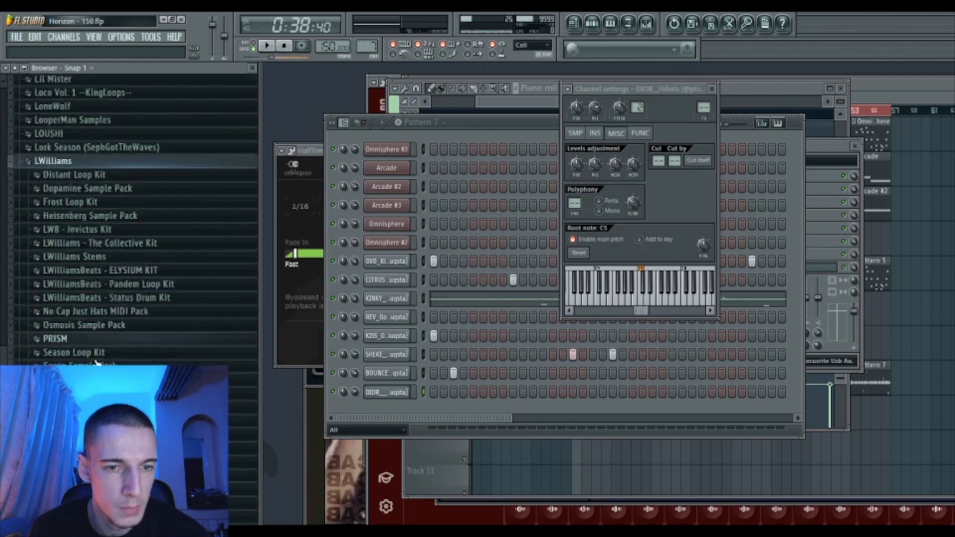
click(118, 240)
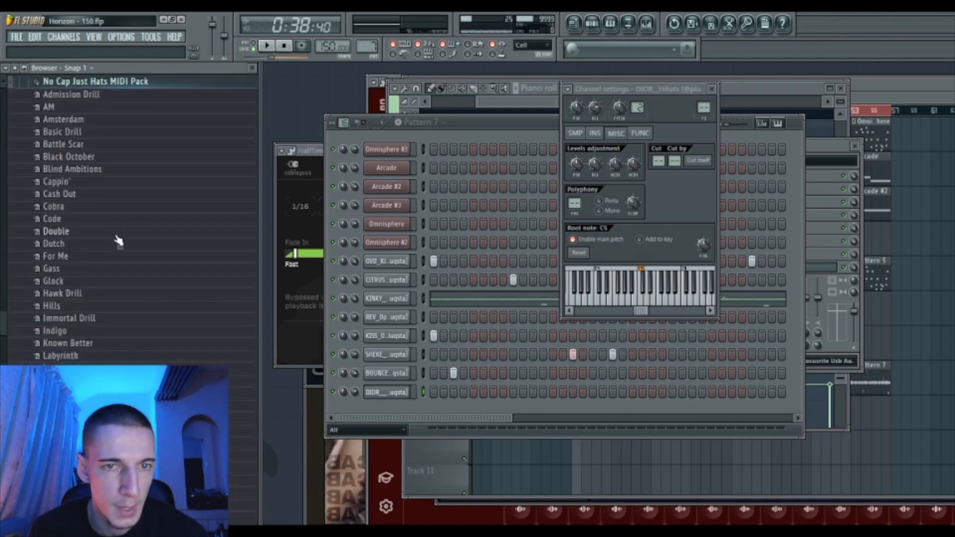
scroll(154, 225, down, 1)
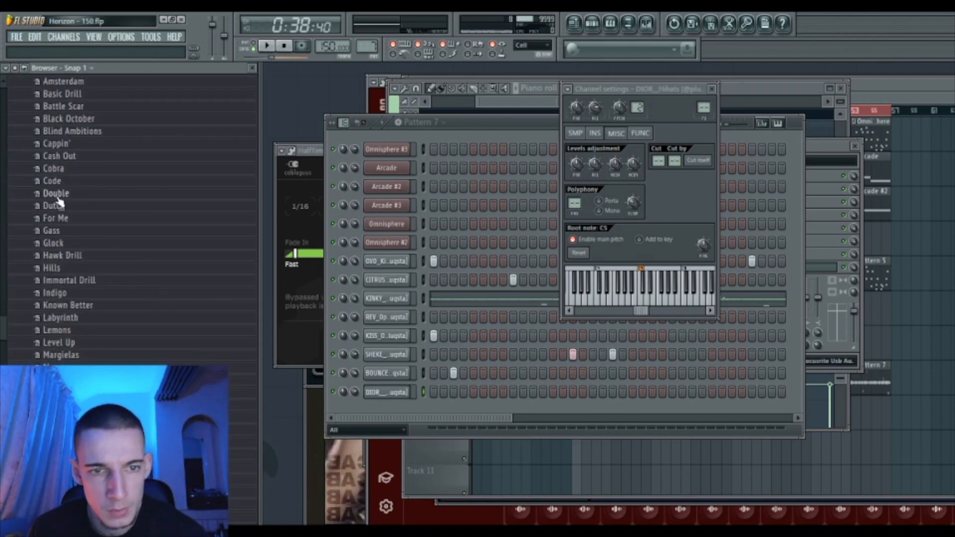
drag(76, 198, 381, 394)
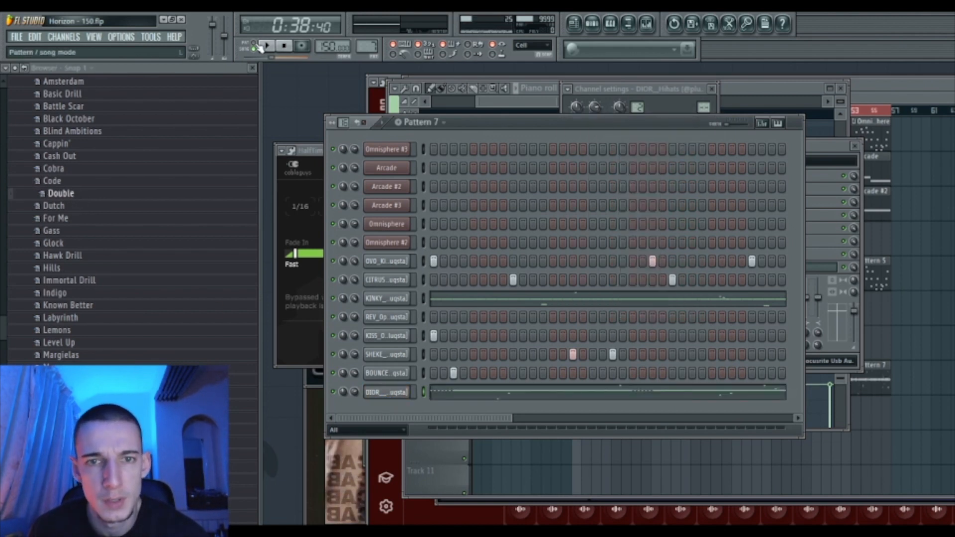
key(space)
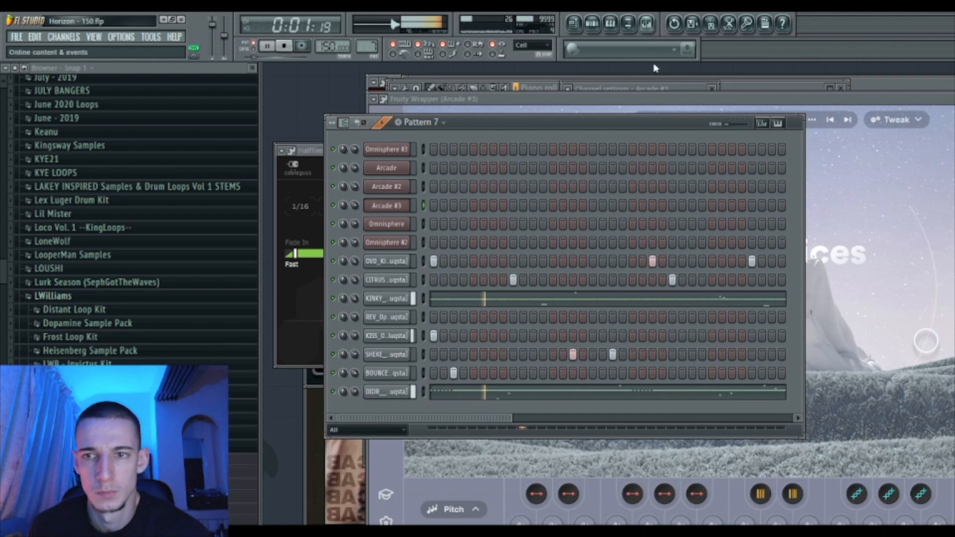
click(646, 24)
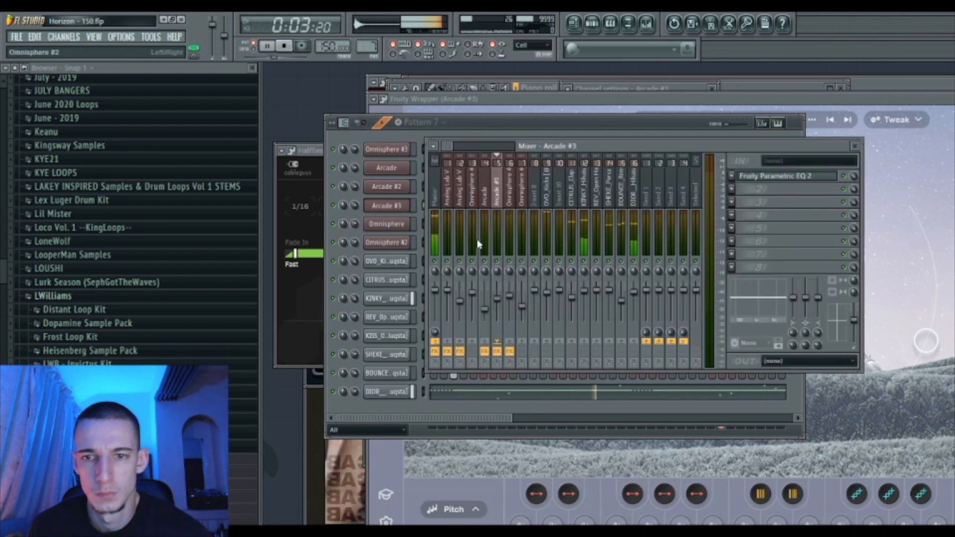
click(575, 293)
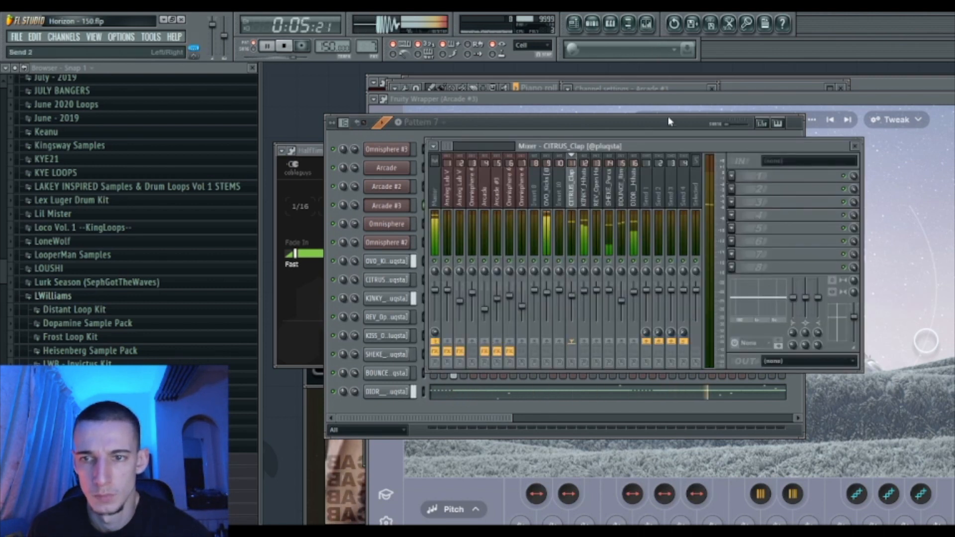
double_click(885, 85)
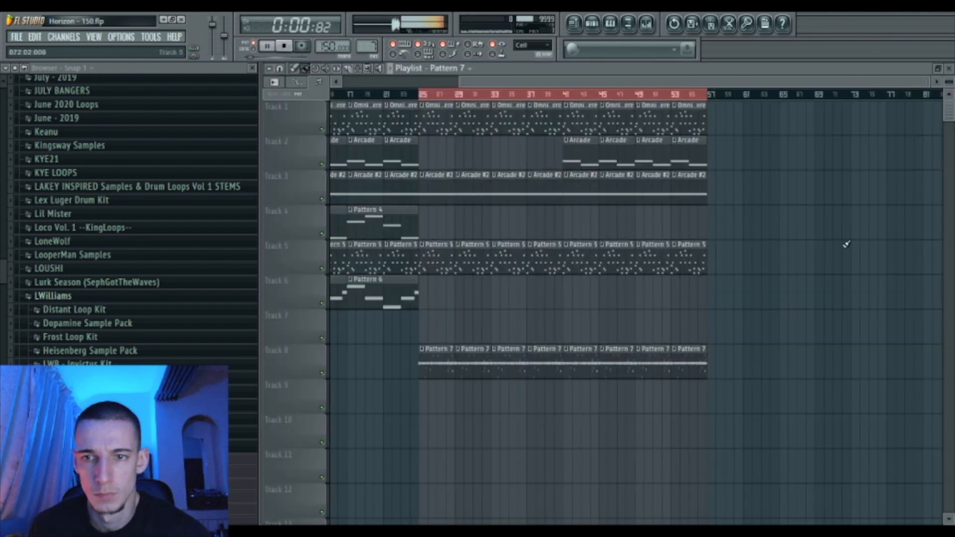
- Switch to song mode and play the arrangement from bar 21 with the mixer open
key(l)
click(387, 95)
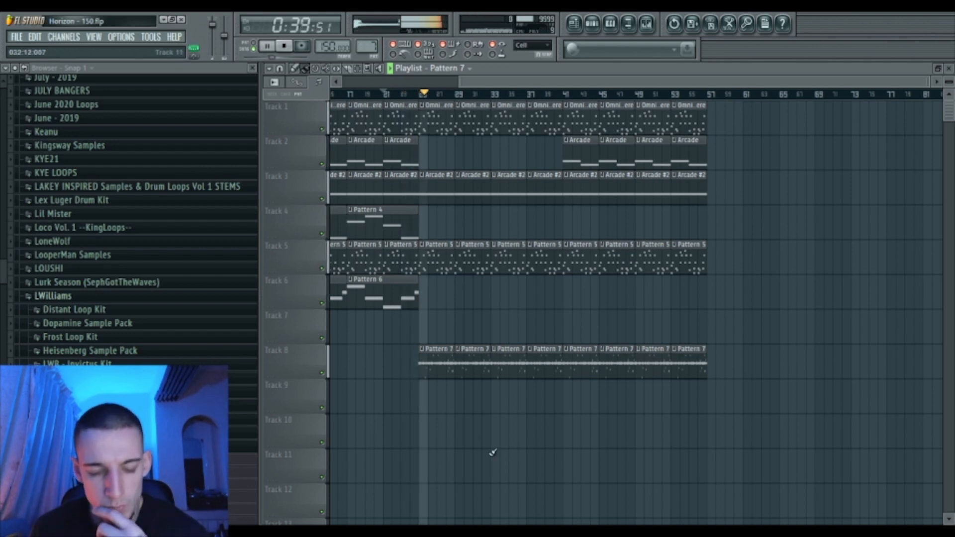
key(F9)
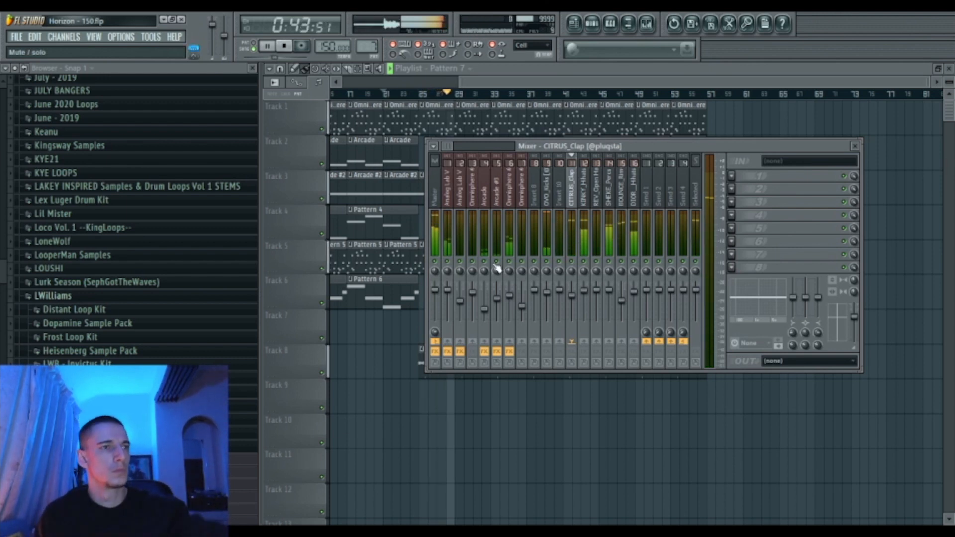
- Inspect the KINKY_Hihats and DIOR_Hihats mixer tracks, then hide the mixer
click(583, 295)
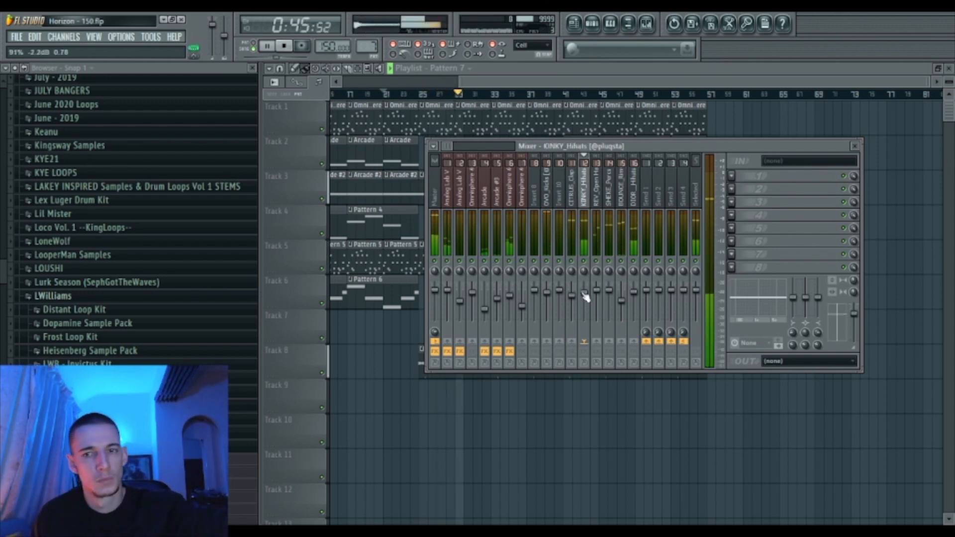
click(640, 294)
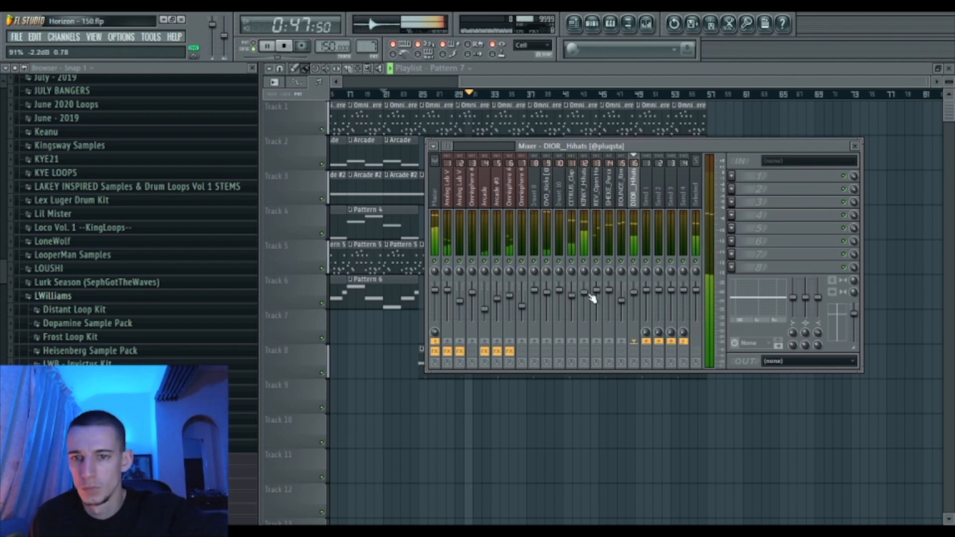
key(F9)
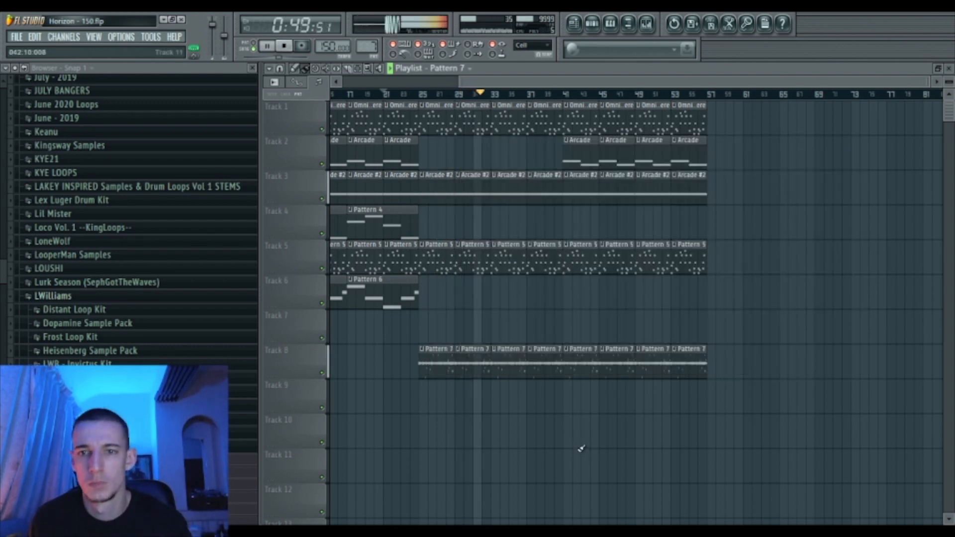
- Copy the Track 4 Pattern 4 clip to bar 41
drag(466, 82, 390, 90)
drag(392, 225, 742, 215)
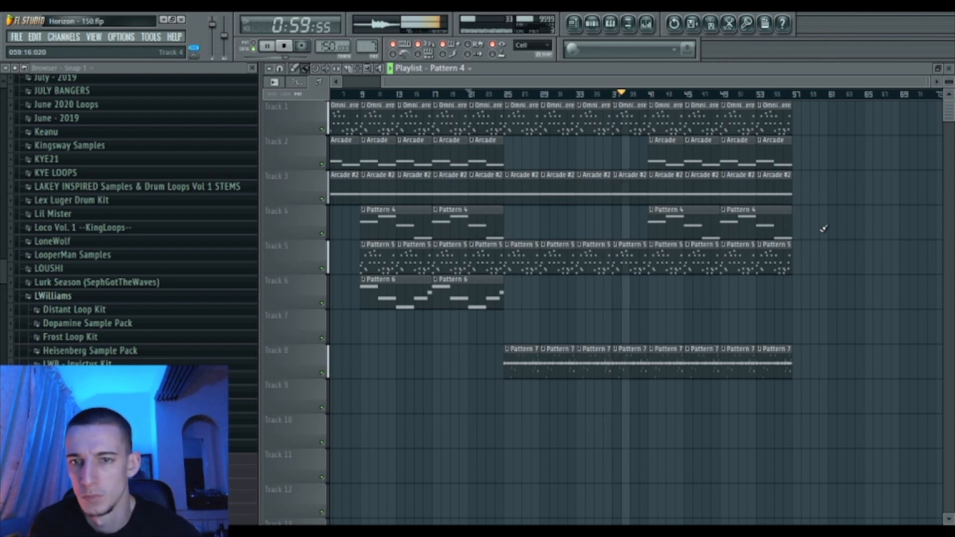
- In the Browser, collapse LWilliams and navigate to New Kits 2019 > Loud > 808s
click(95, 298)
scroll(95, 297, up, 3)
scroll(95, 297, down, 12)
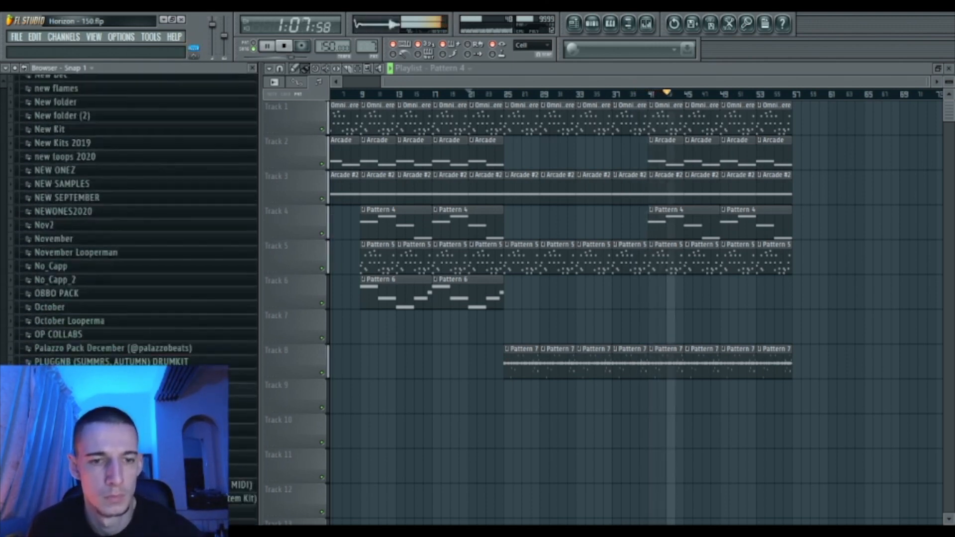
scroll(117, 330, up, 4)
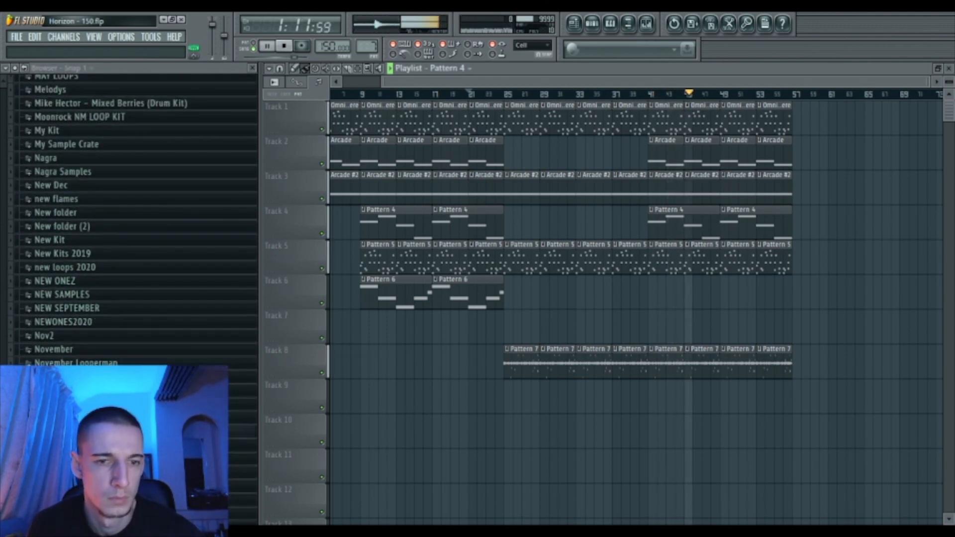
click(92, 253)
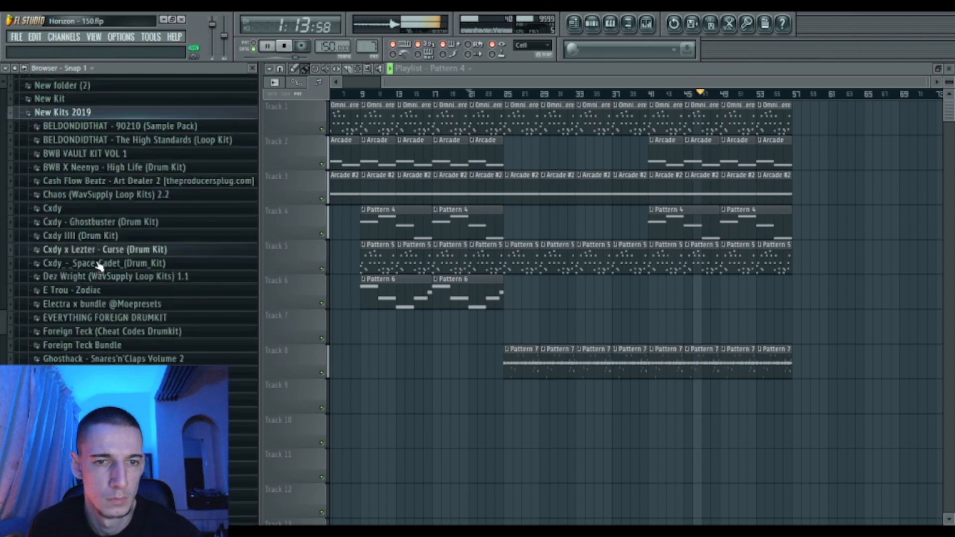
click(90, 396)
click(85, 220)
- Load '808 - Spinz Steroids [C]' from the Clean > Not Short folder as a new channel
click(96, 196)
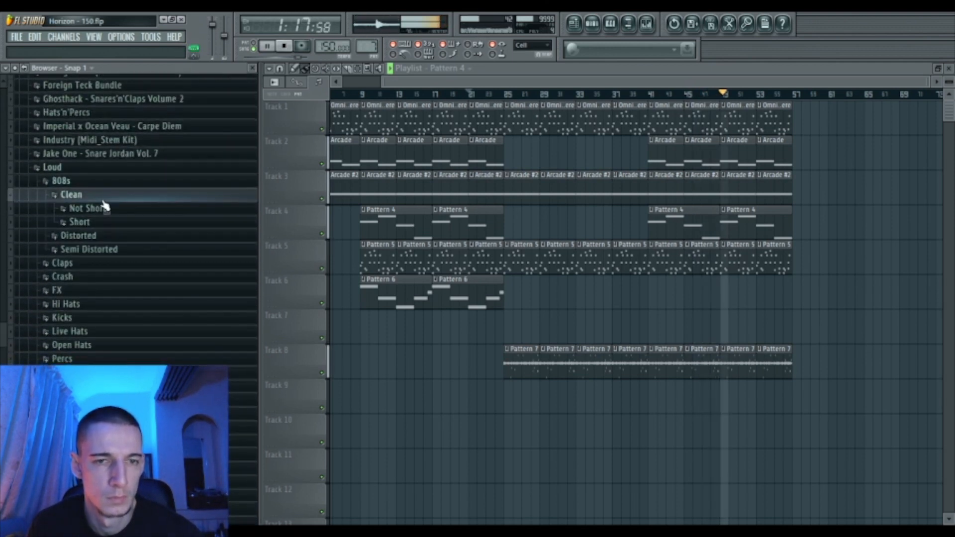
click(102, 222)
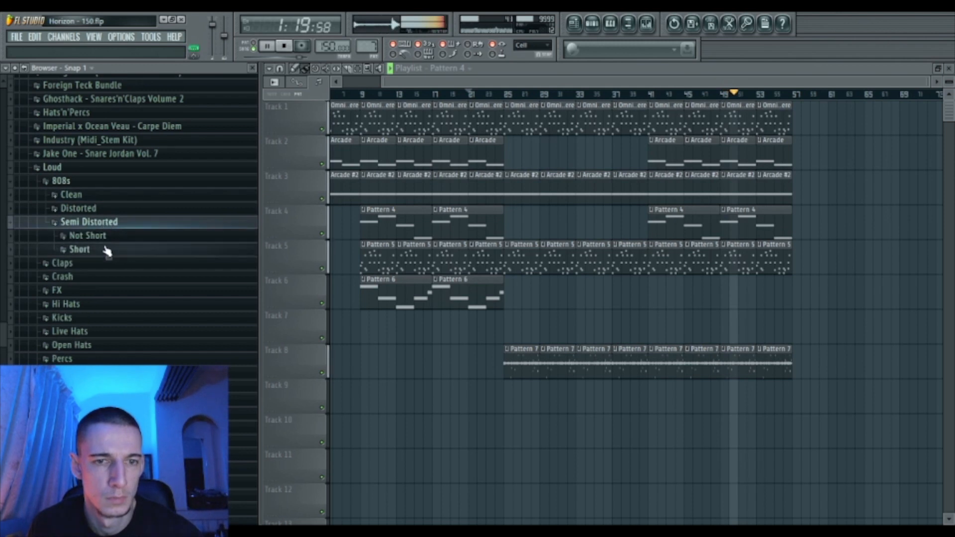
click(107, 250)
click(107, 251)
click(112, 237)
click(139, 312)
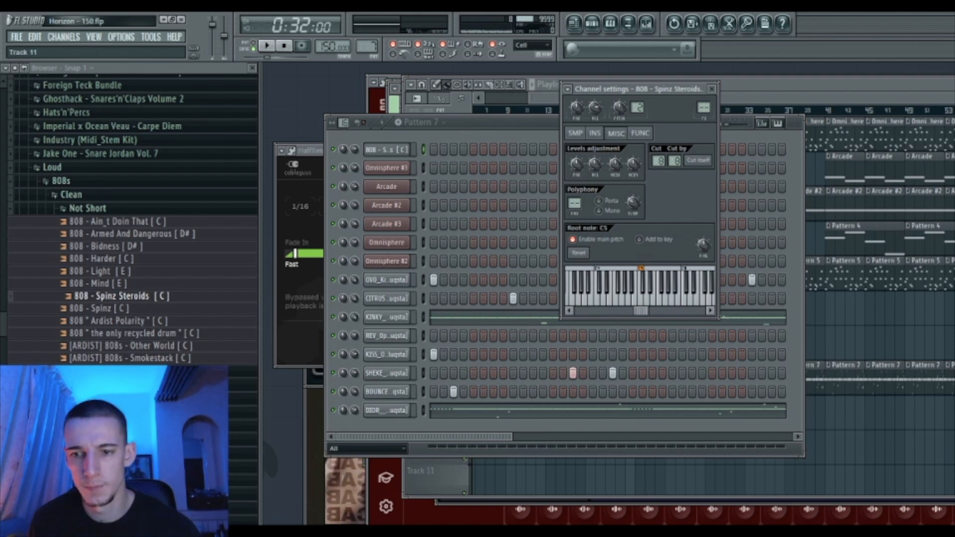
- Start playback and review the 808's notes in the piano roll
key(space)
click(382, 152)
key(F7)
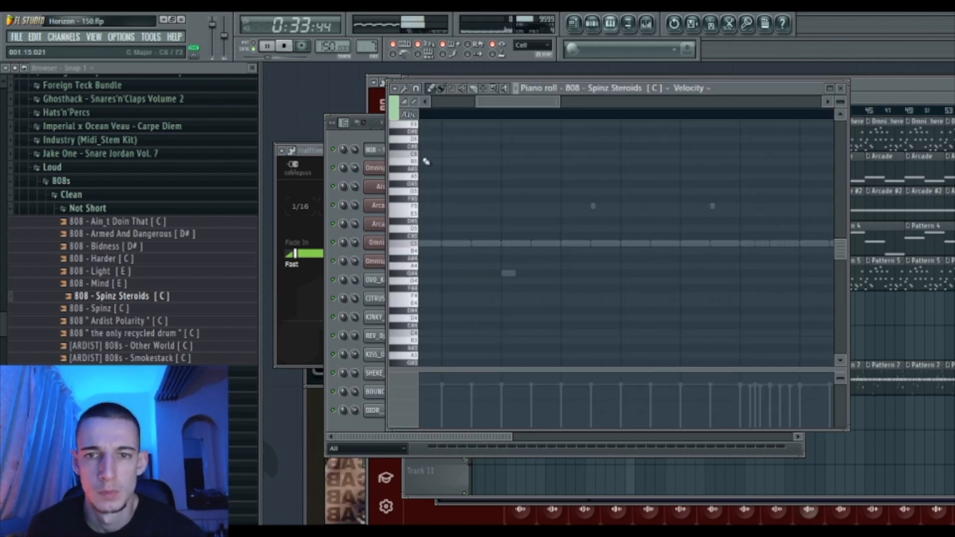
double_click(731, 90)
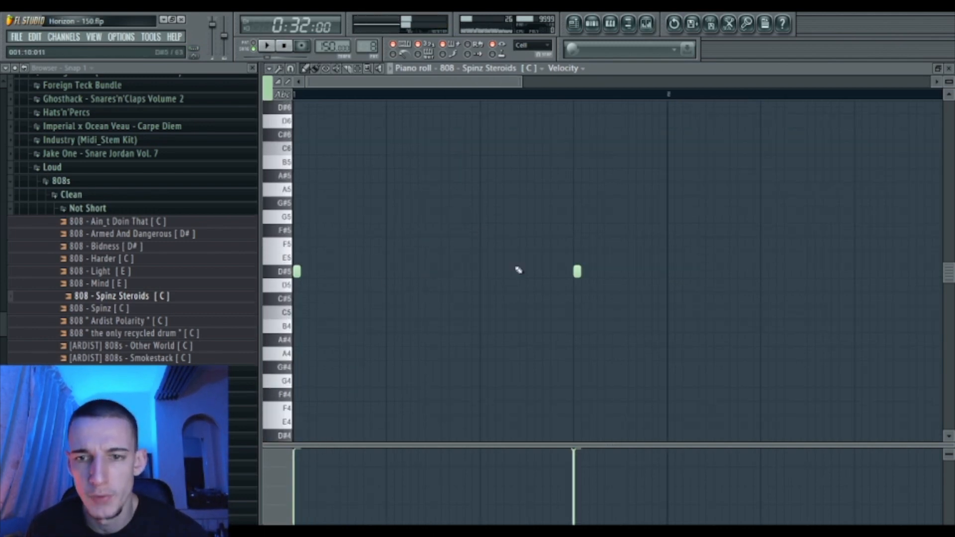
double_click(629, 71)
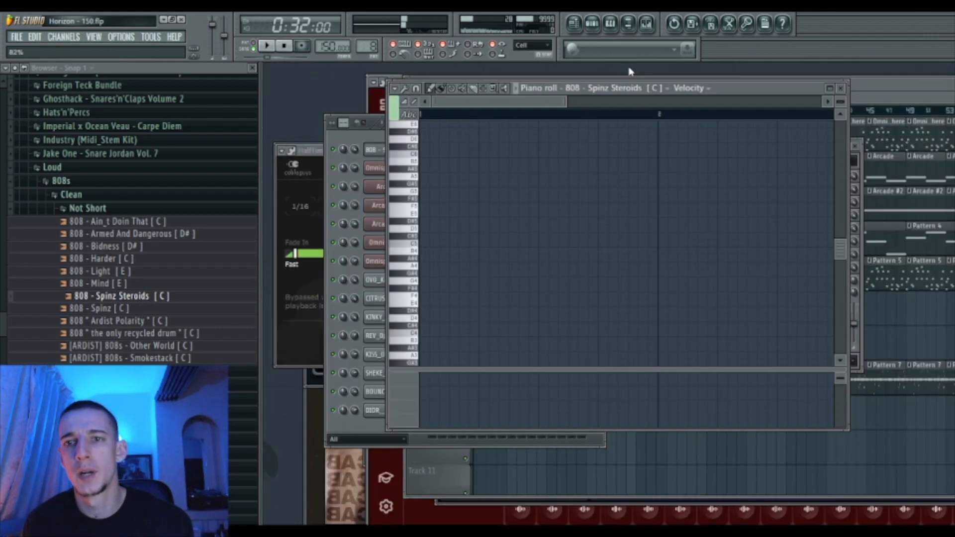
key(F6)
- Return to Pattern 7 and convert the OVO_Kicks steps into piano-roll notes
click(431, 134)
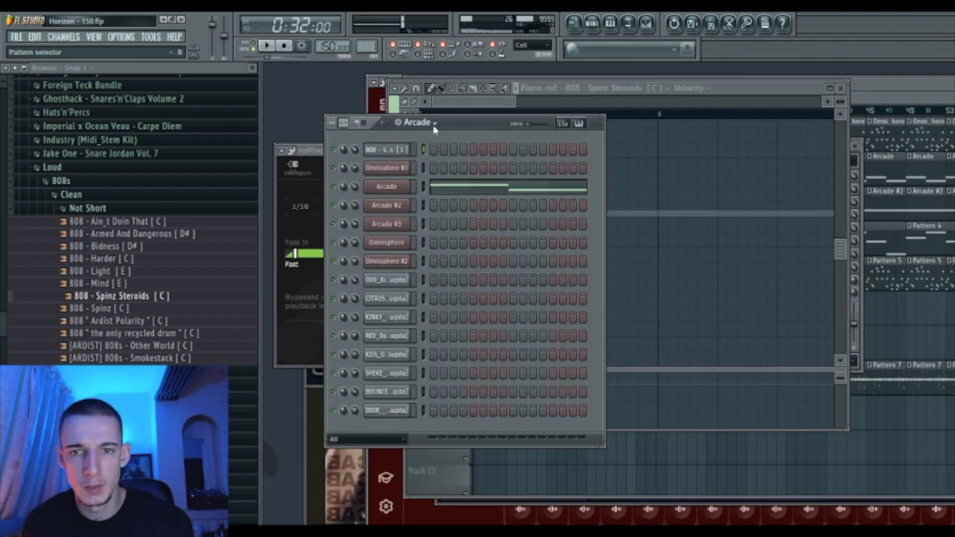
click(440, 210)
click(442, 197)
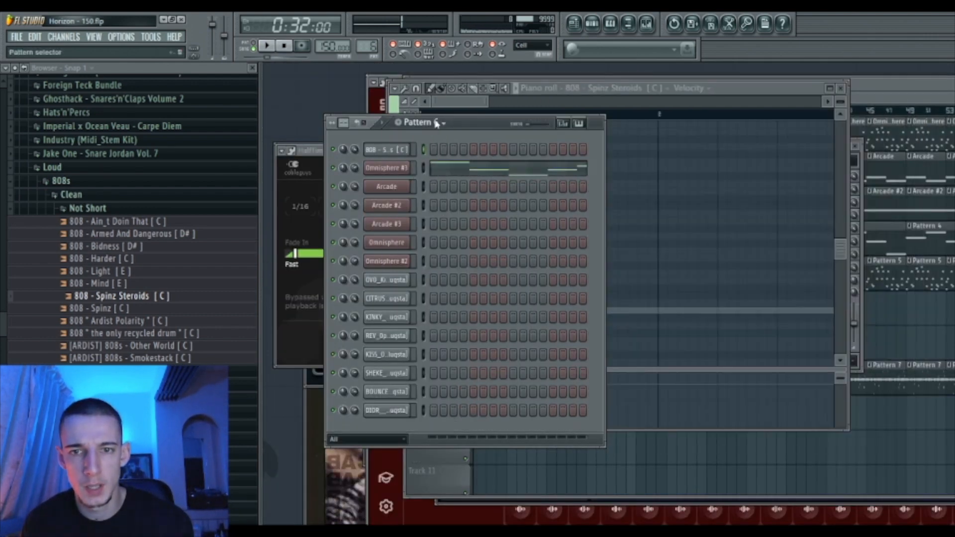
click(436, 211)
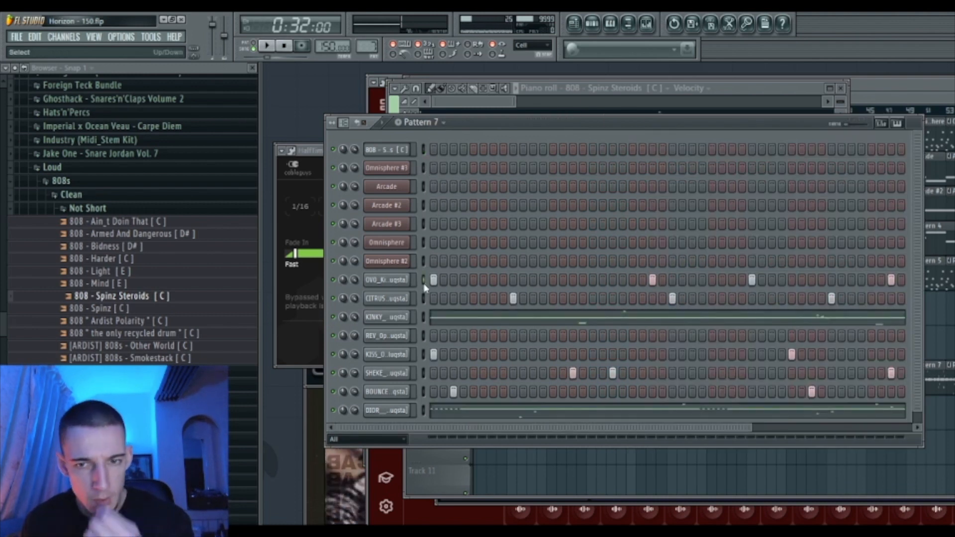
right_click(414, 281)
click(423, 203)
click(369, 138)
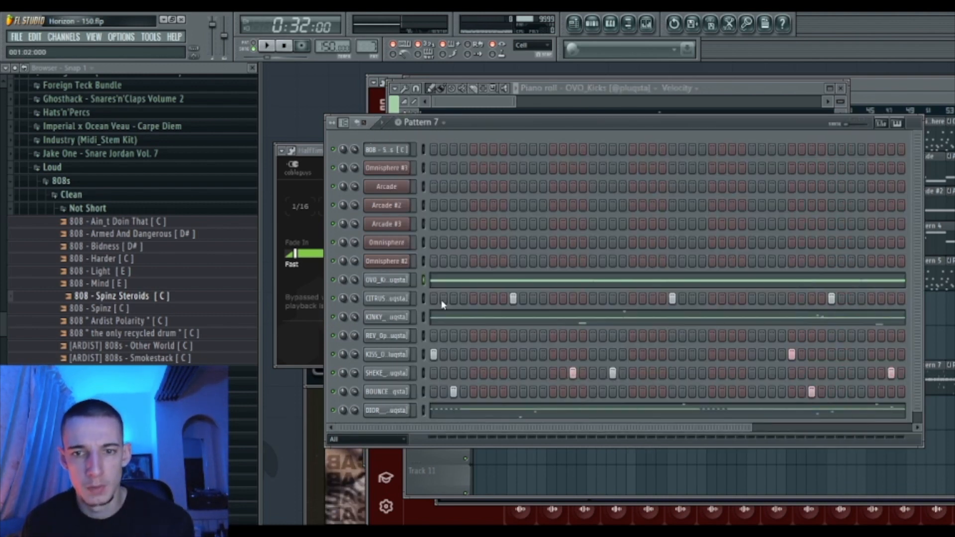
- Move the kick notes into new Pattern 8 and the 808 notes into new Pattern 9
key(ctrl+x)
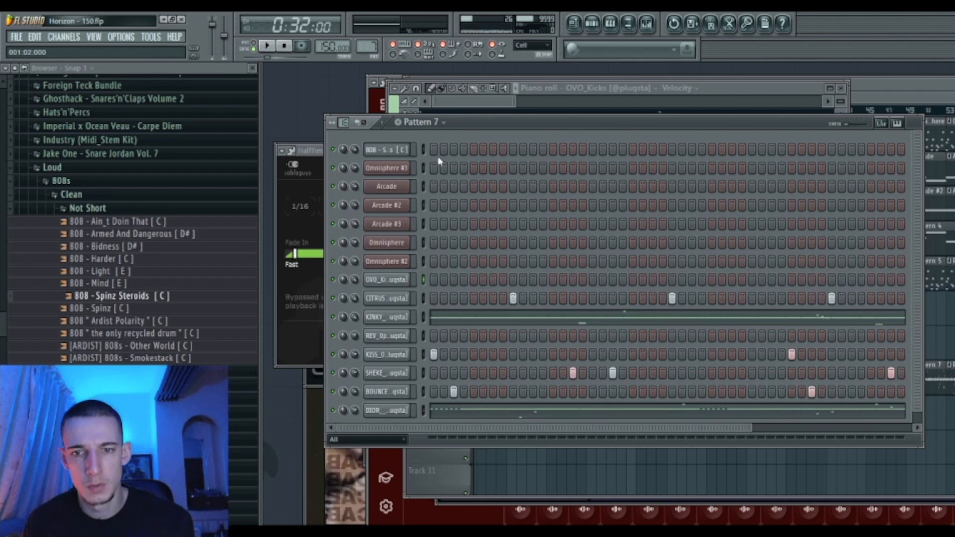
click(406, 128)
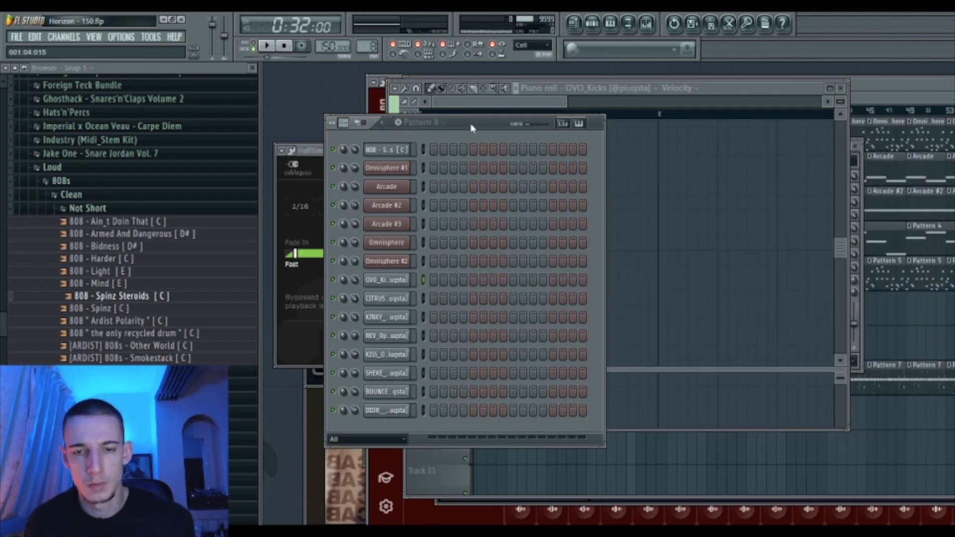
key(ctrl+v)
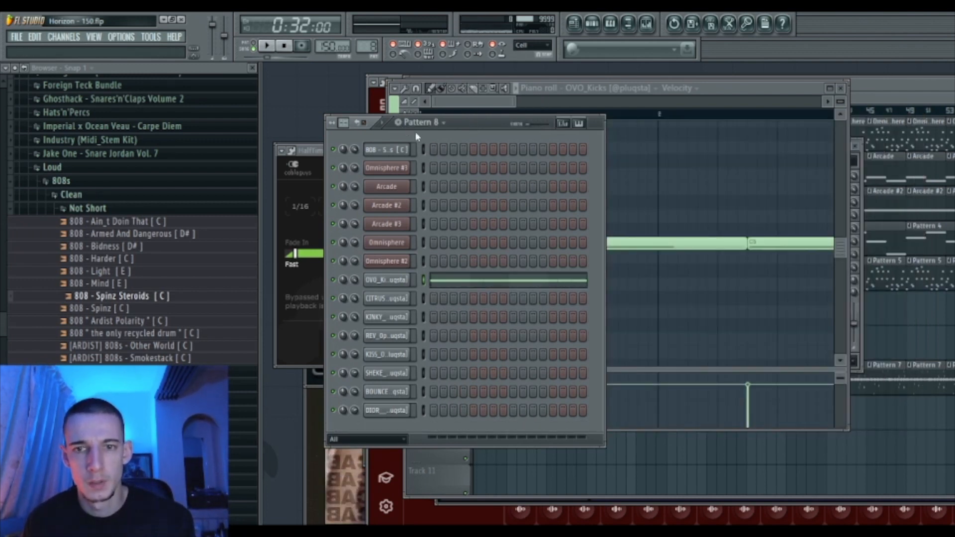
click(404, 125)
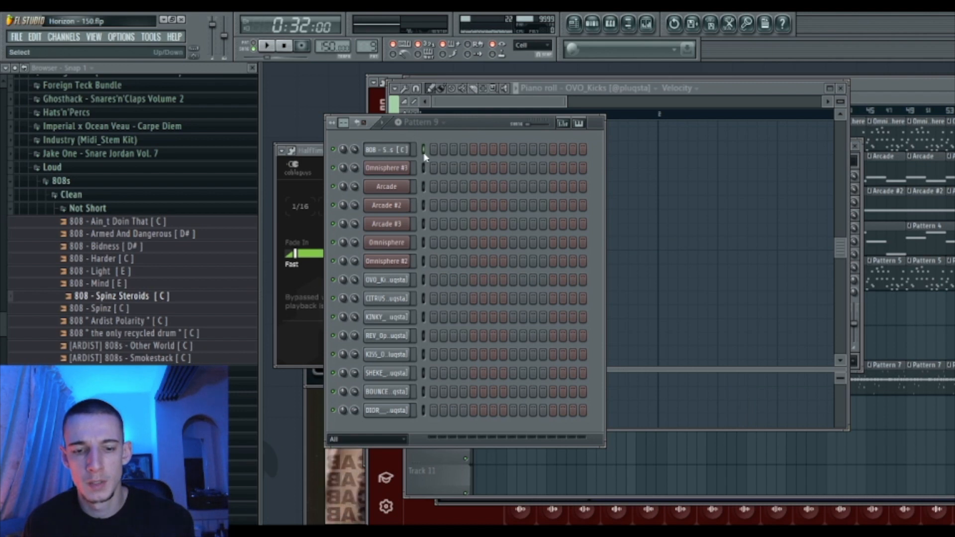
key(ctrl+v)
double_click(714, 89)
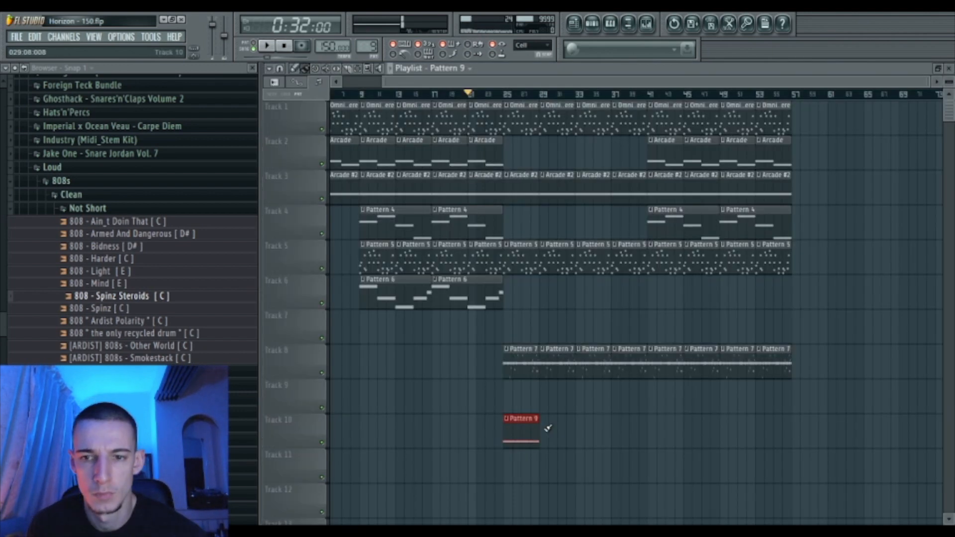
key(space)
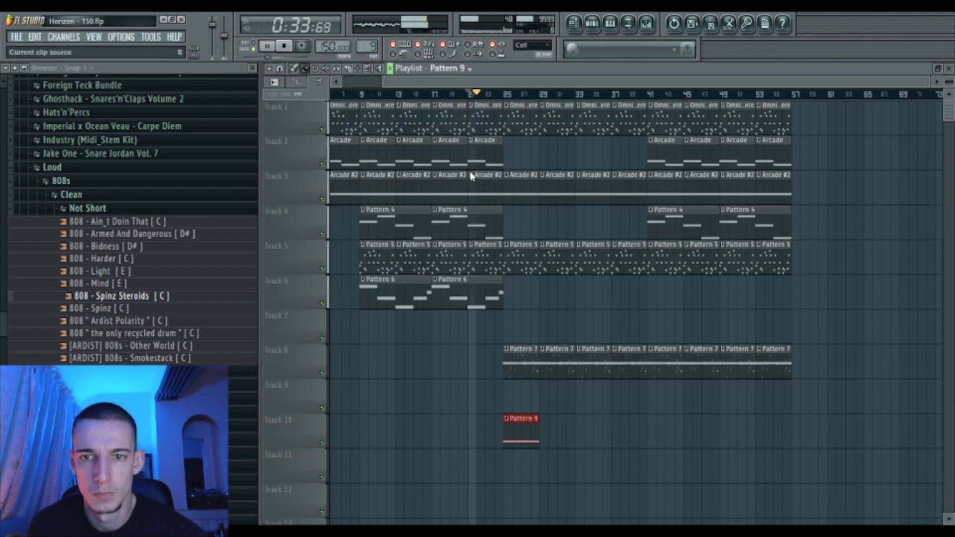
- Paint Pattern 8 clips along Track 9 from bar 25, then open the 808 notes maximized
mouse_move(518, 390)
mouse_down()
mouse_move(741, 401)
mouse_move(776, 393)
mouse_up()
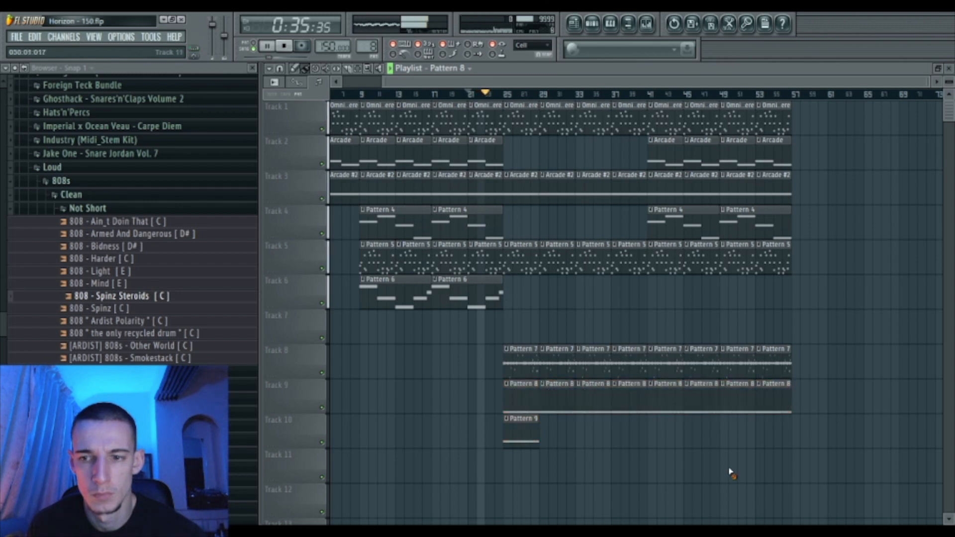
double_click(528, 432)
drag(763, 117, 778, 117)
double_click(735, 90)
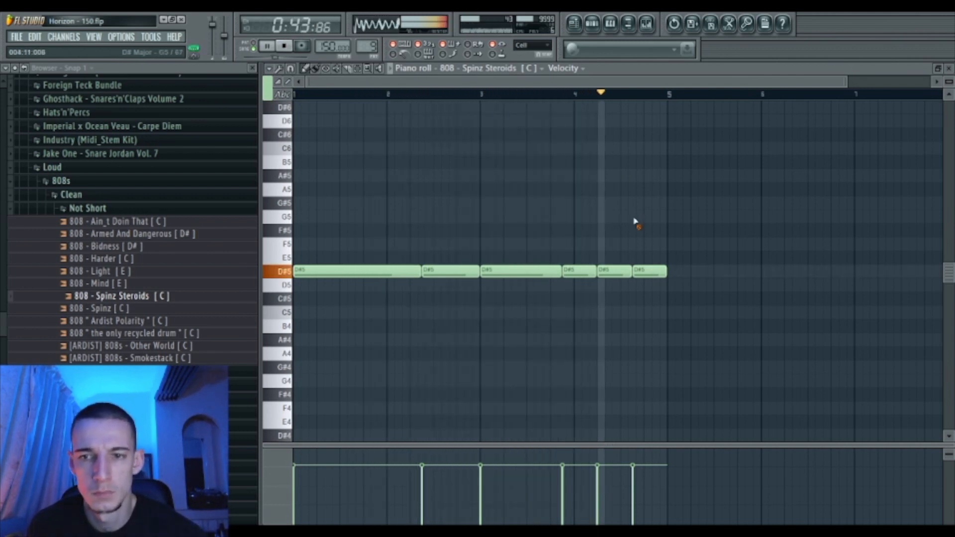
- Raise the last 808 note to F#5 and select the whole phrase
key(space)
scroll(358, 246, up, 8)
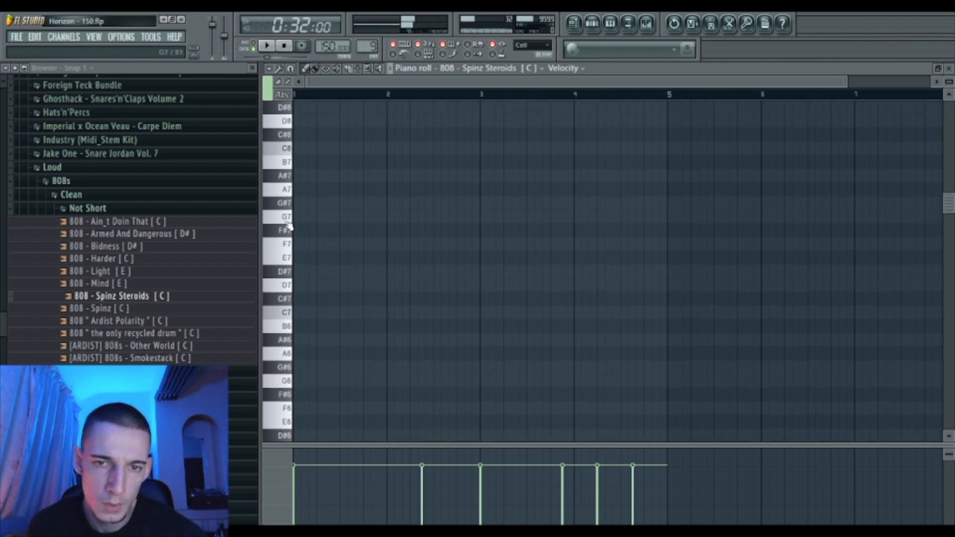
scroll(290, 109, up, 2)
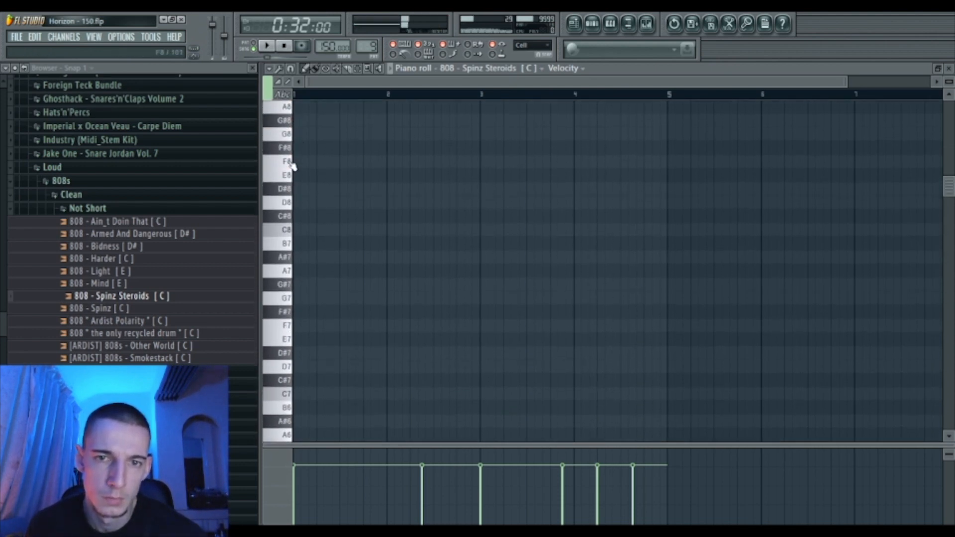
scroll(678, 328, down, 11)
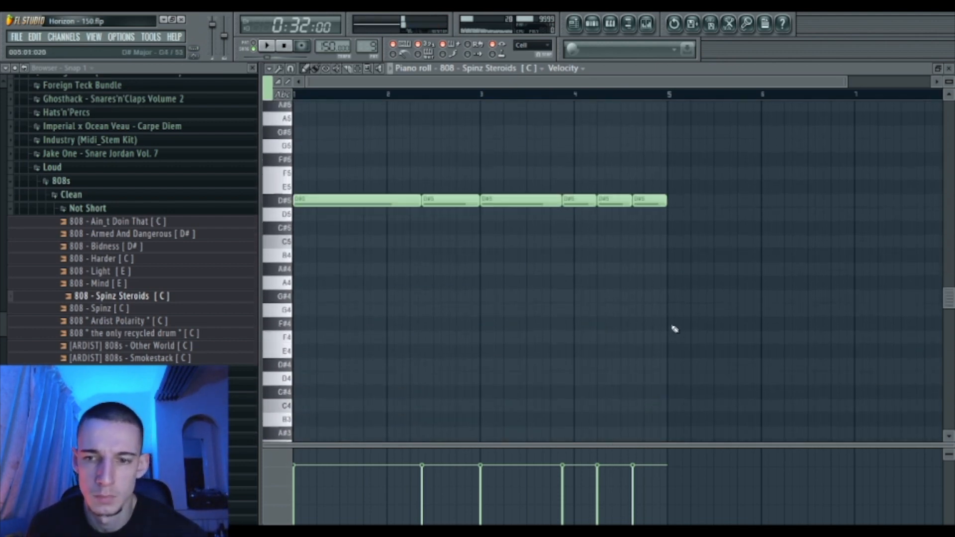
scroll(656, 300, up, 1)
scroll(657, 300, up, 1)
key(Up)
key(Up)
key(Up)
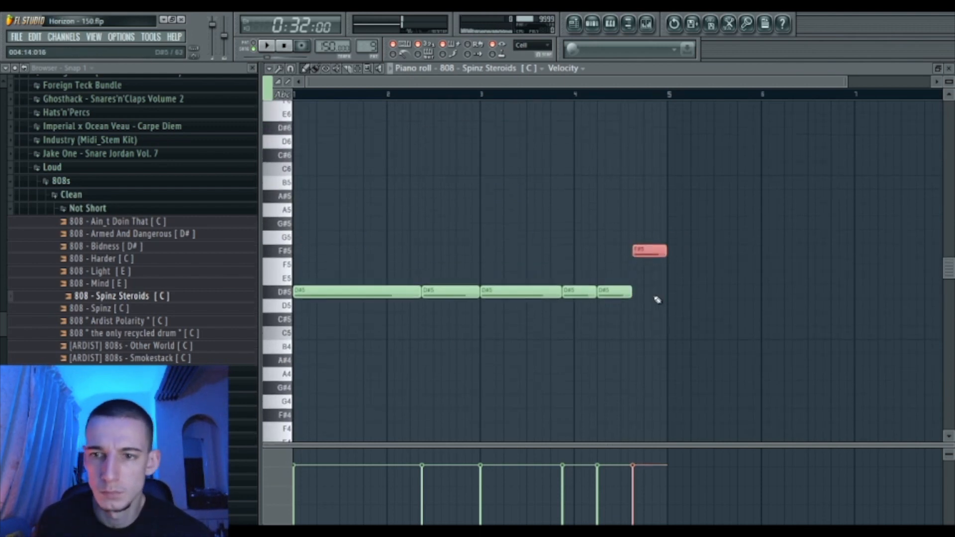
key(ctrl+a)
key(space)
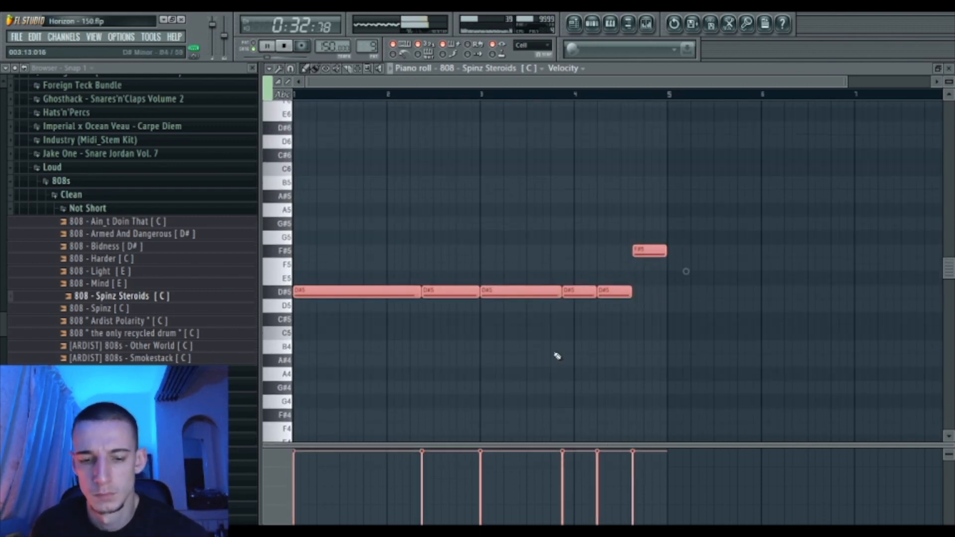
- Duplicate the four-bar 808 phrase and transpose the copy to G#5
key(ctrl+b)
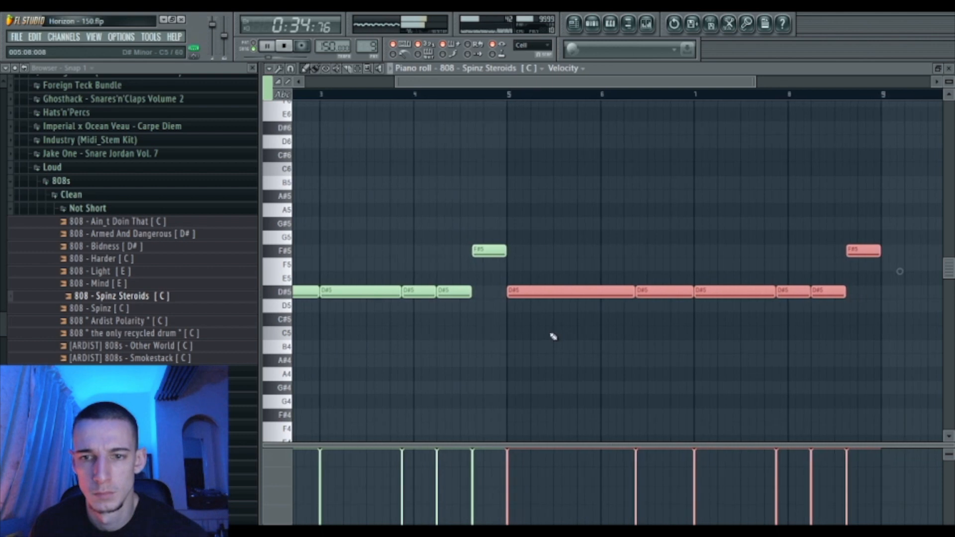
key(Up)
key(Up)
key(Up)
key(Up)
key(Up)
key(Up)
scroll(553, 326, up, 2)
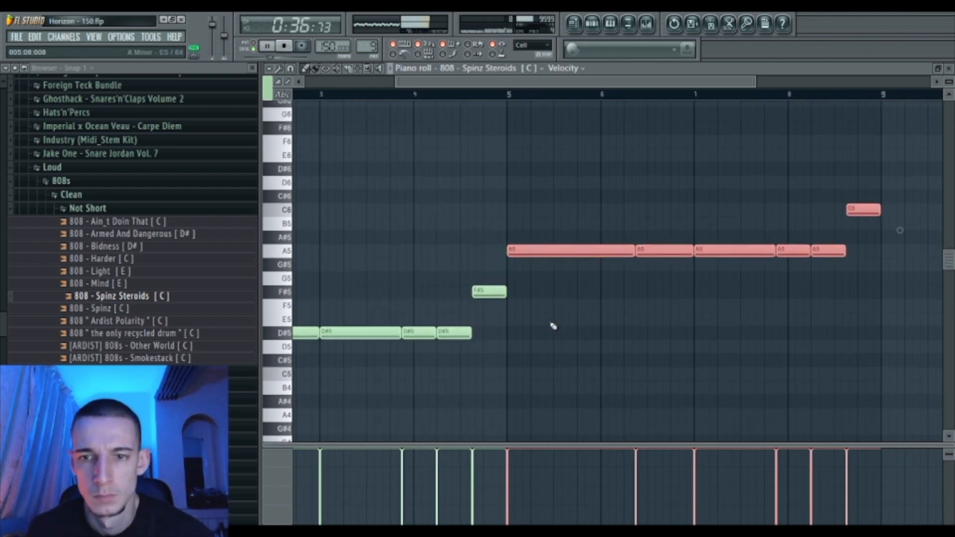
key(Down)
key(ctrl+d)
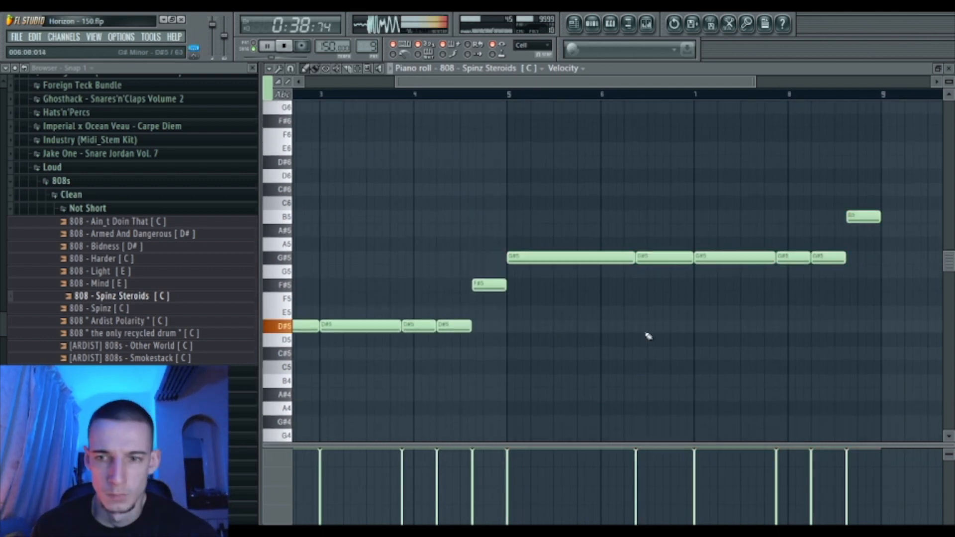
drag(715, 251, 714, 272)
key(ctrl+Down)
key(ctrl+d)
drag(728, 366, 726, 399)
key(ctrl+Up)
key(ctrl+d)
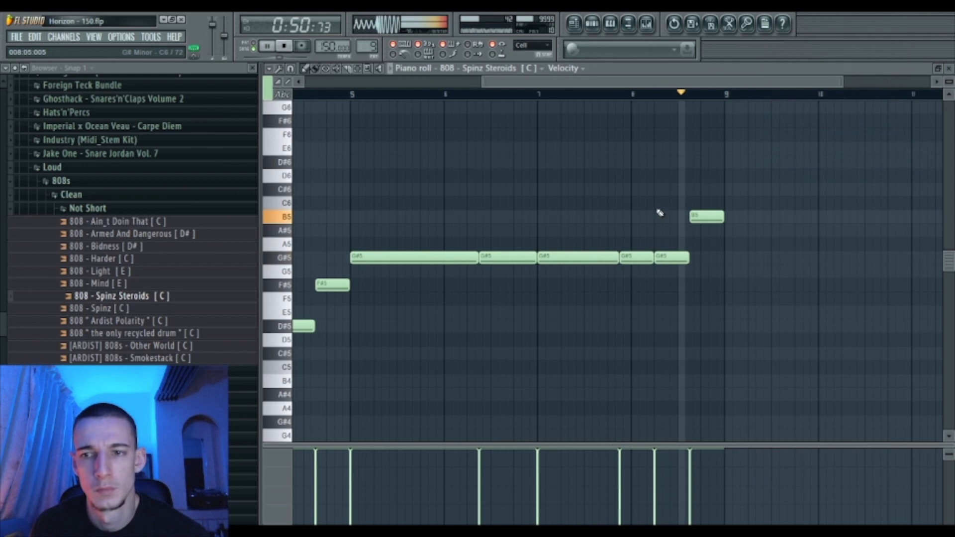
- Duplicate the full 808 phrase from bar 9 and add a second Pattern 9 clip on Track 10
key(space)
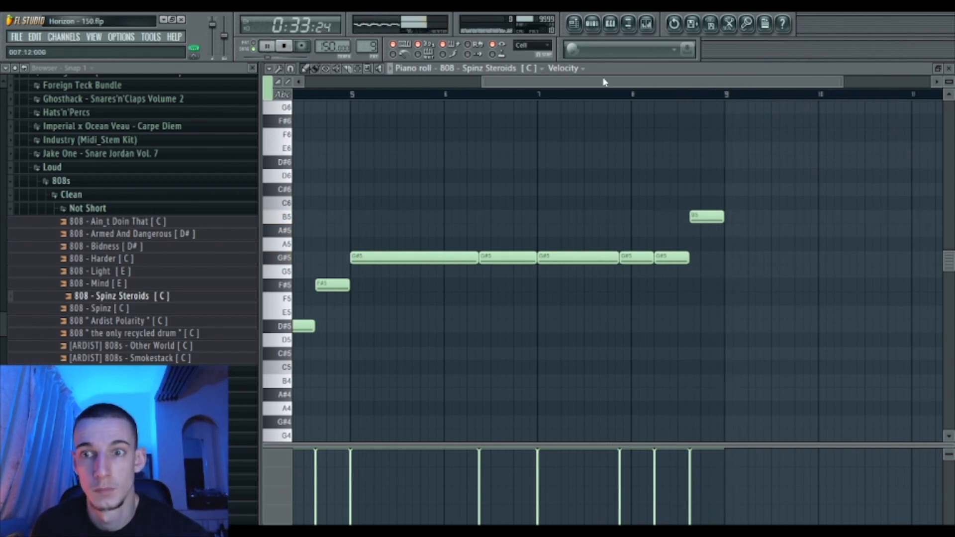
drag(605, 82, 427, 82)
drag(666, 82, 806, 82)
key(ctrl+b)
drag(419, 81, 648, 82)
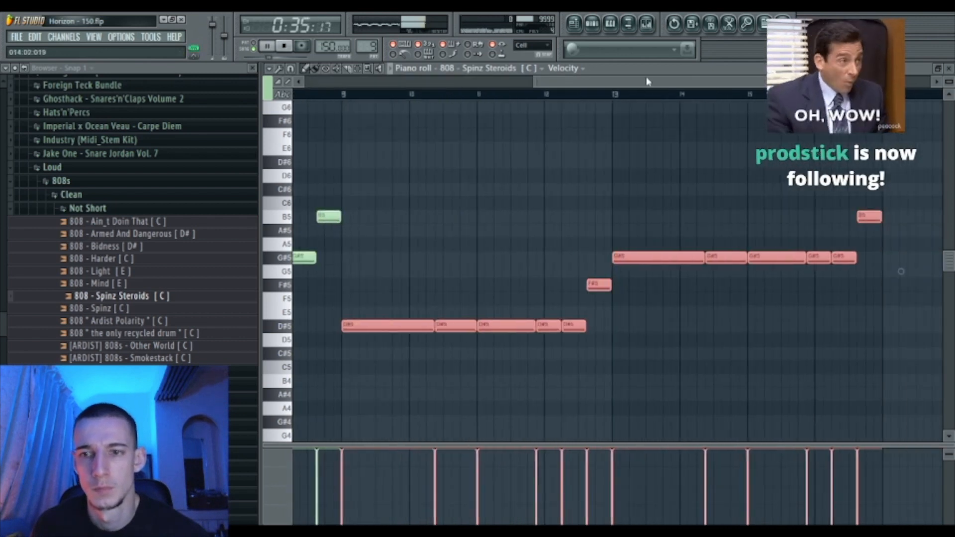
key(F5)
click(650, 442)
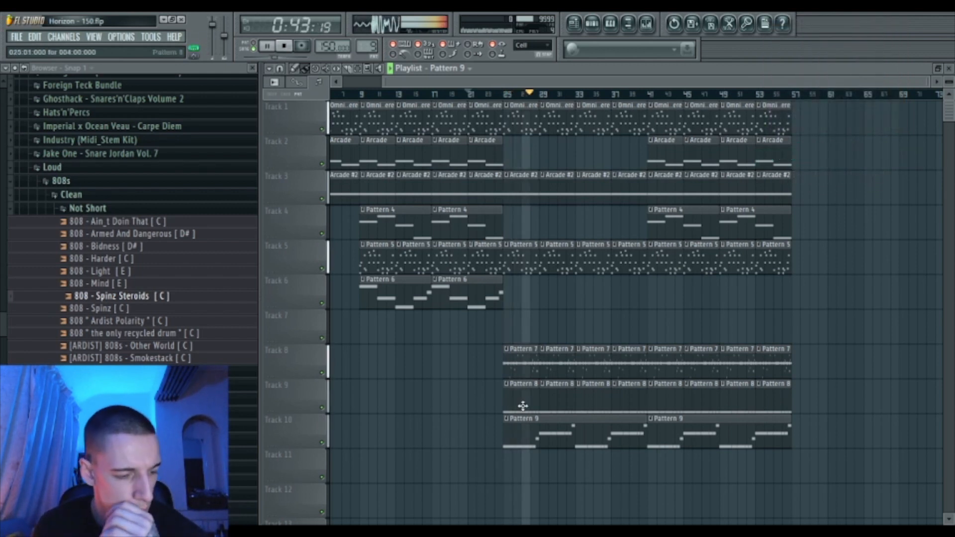
- Bring back the channel rack and reopen the 808 notes in the piano roll
double_click(626, 69)
key(F6)
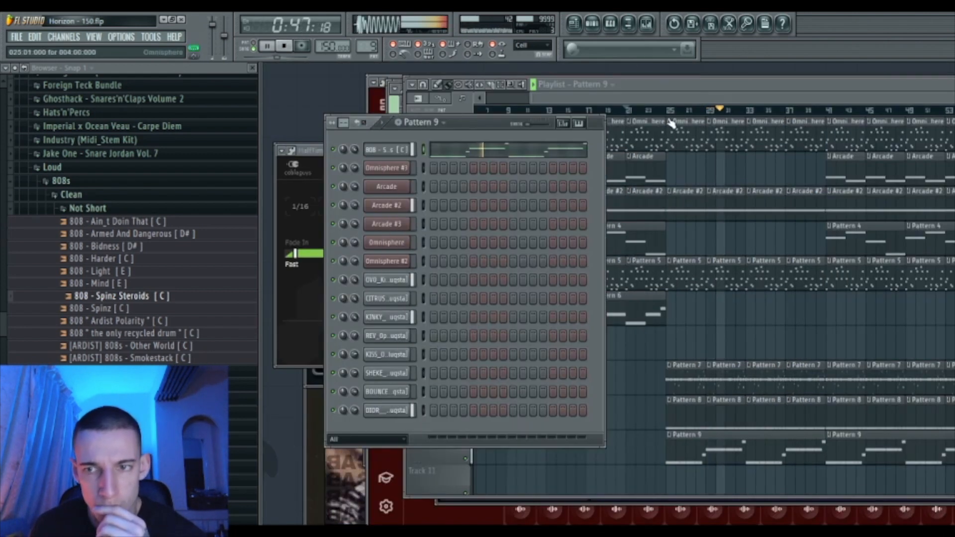
double_click(697, 85)
key(F6)
key(F7)
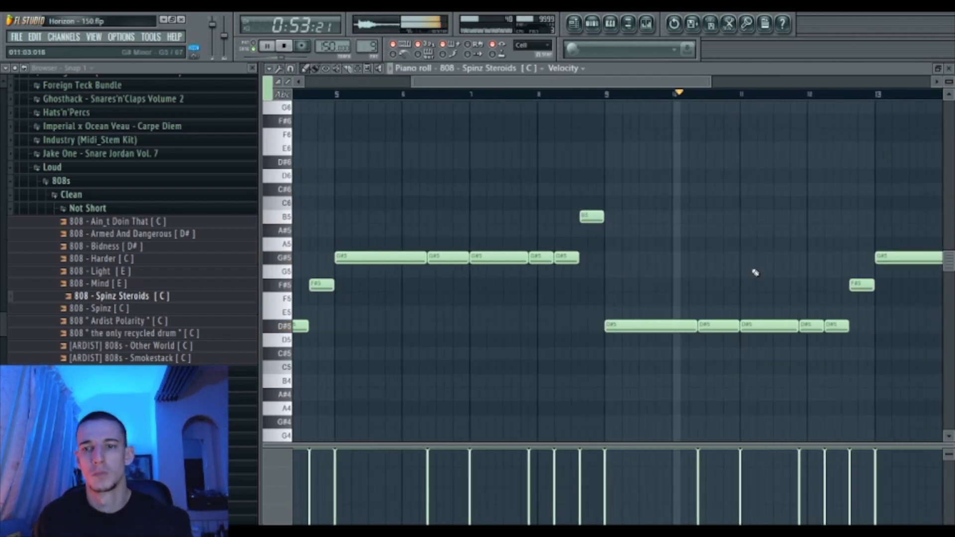
- Raise the short D#5 near bar 12 to D#6 and drop the bar-16 G#5 to G#4
drag(842, 312, 825, 343)
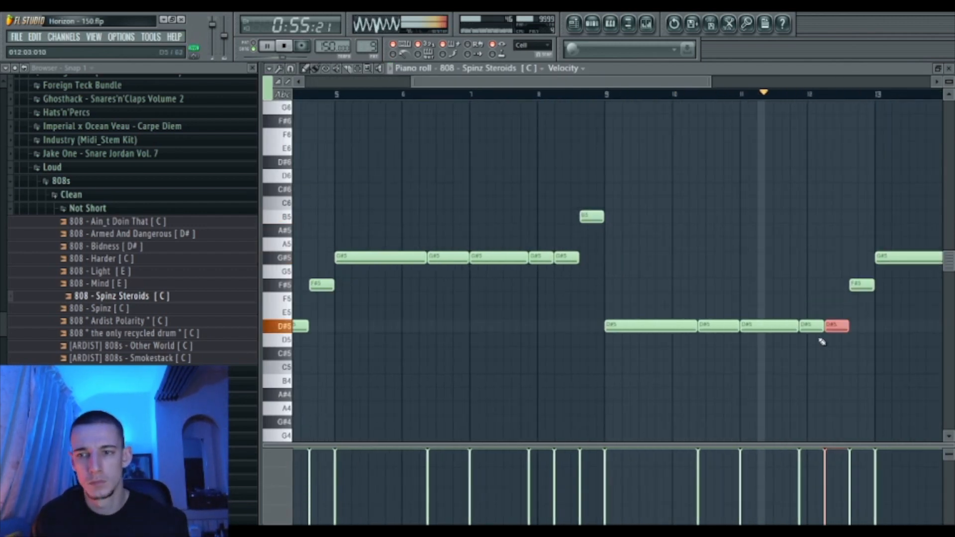
key(ctrl+Up)
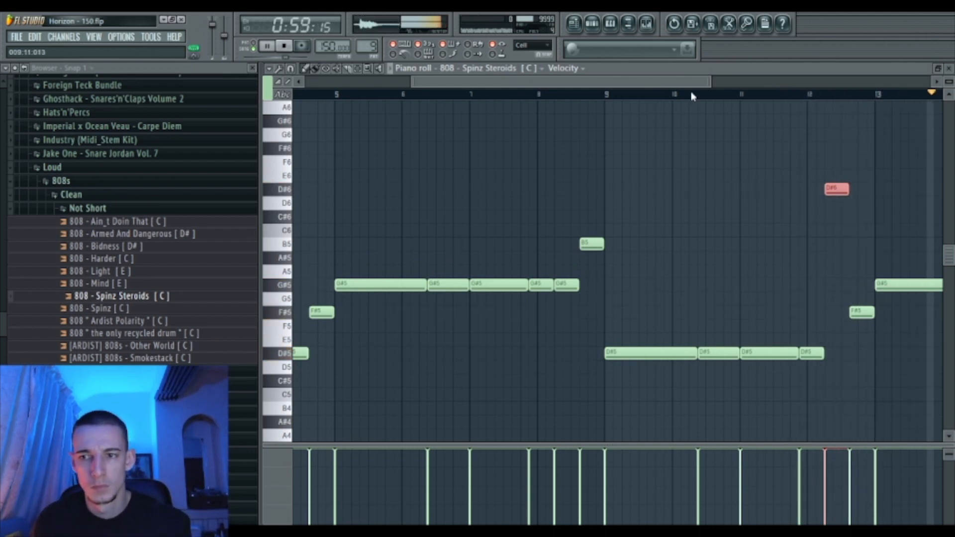
ctrl+click(691, 288)
key(ctrl+Down)
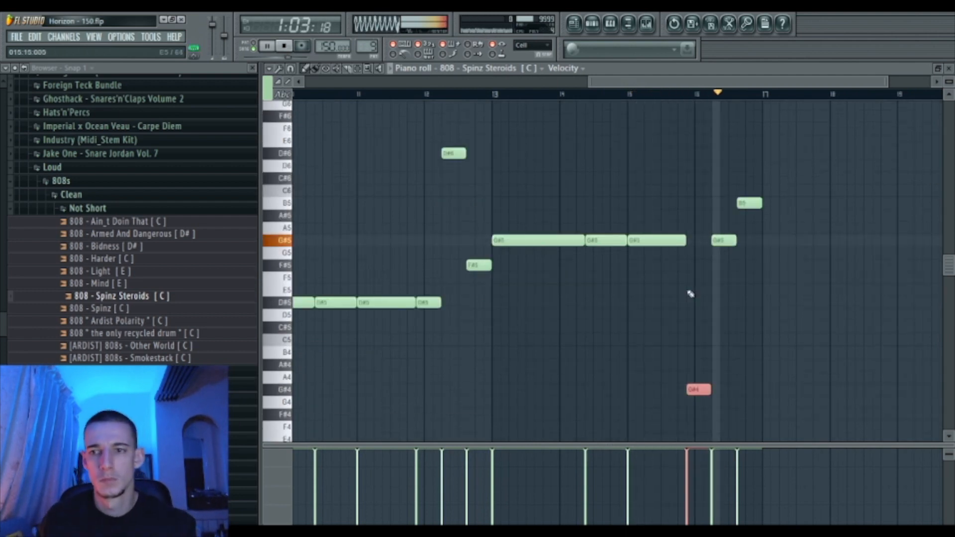
ctrl+click(707, 299)
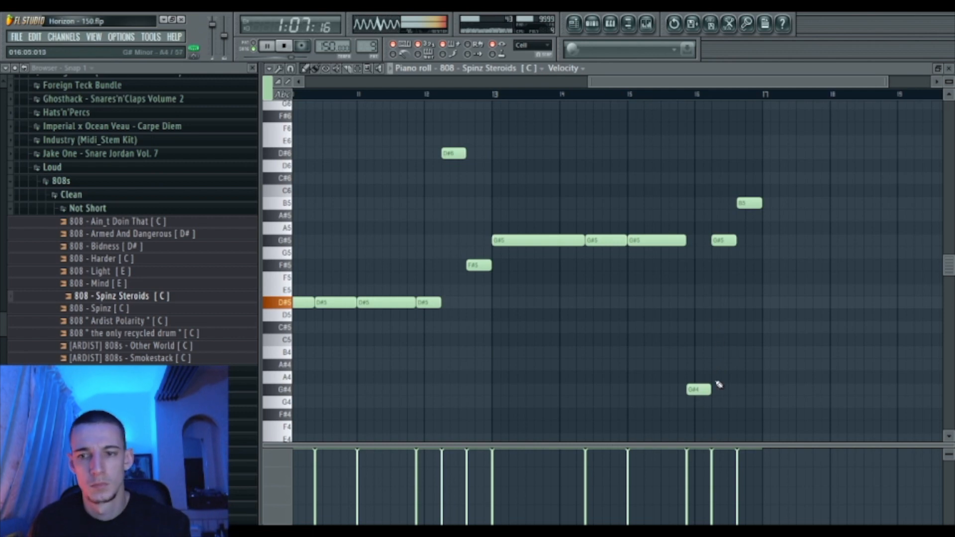
double_click(666, 71)
click(666, 73)
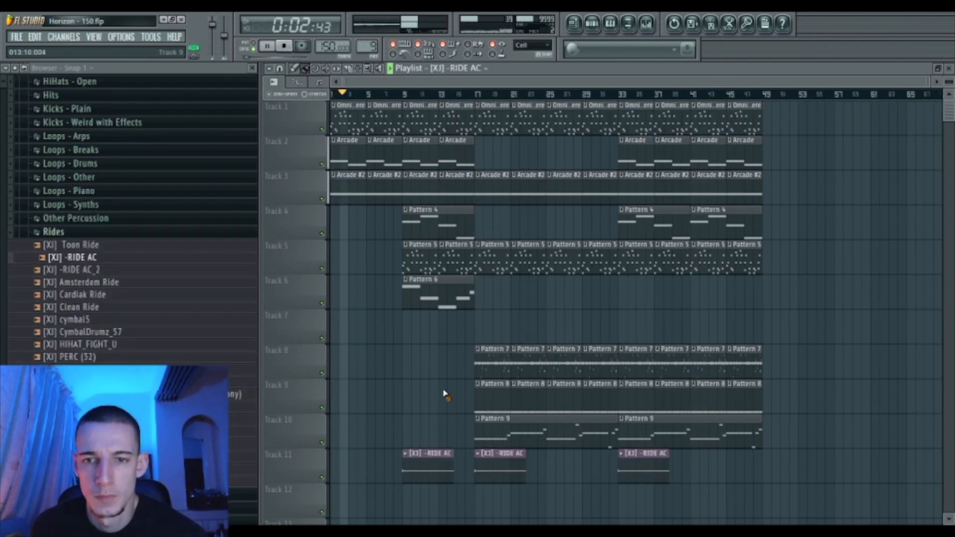
- Check the mixer, add Arcade clips on Track 2 at bars 17–29, and remove Track 5's Pattern 5 clips
key(F9)
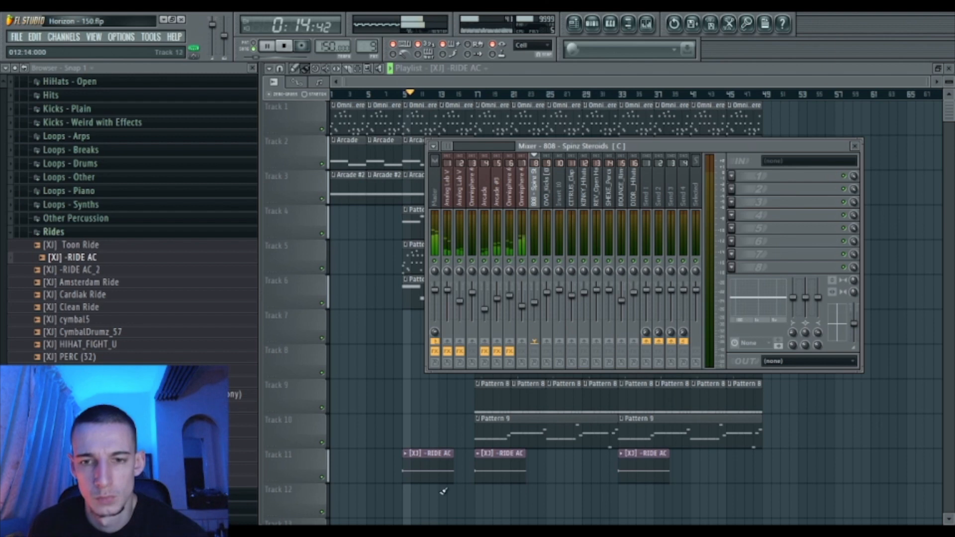
key(F9)
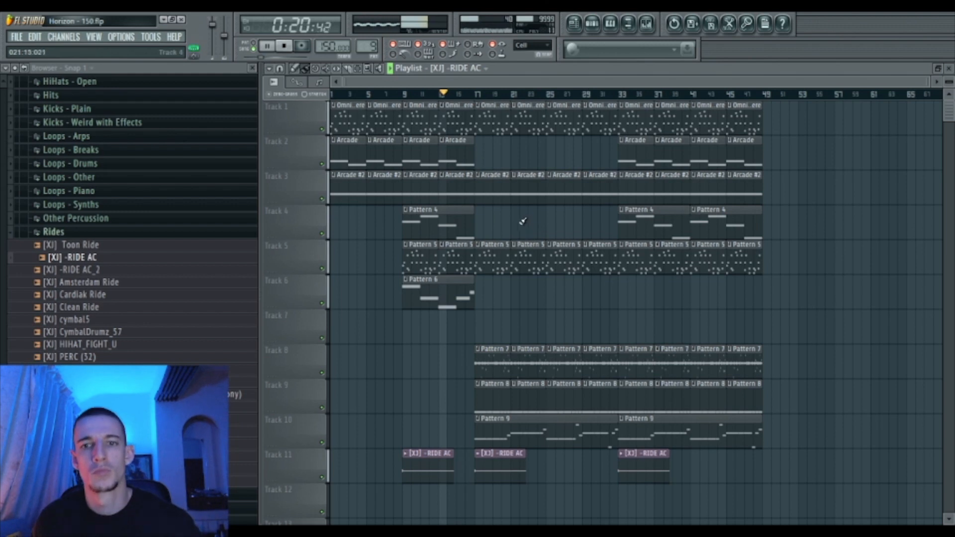
click(481, 157)
click(518, 157)
right_click(493, 259)
right_click(527, 258)
right_click(564, 259)
right_click(585, 264)
click(553, 157)
click(599, 157)
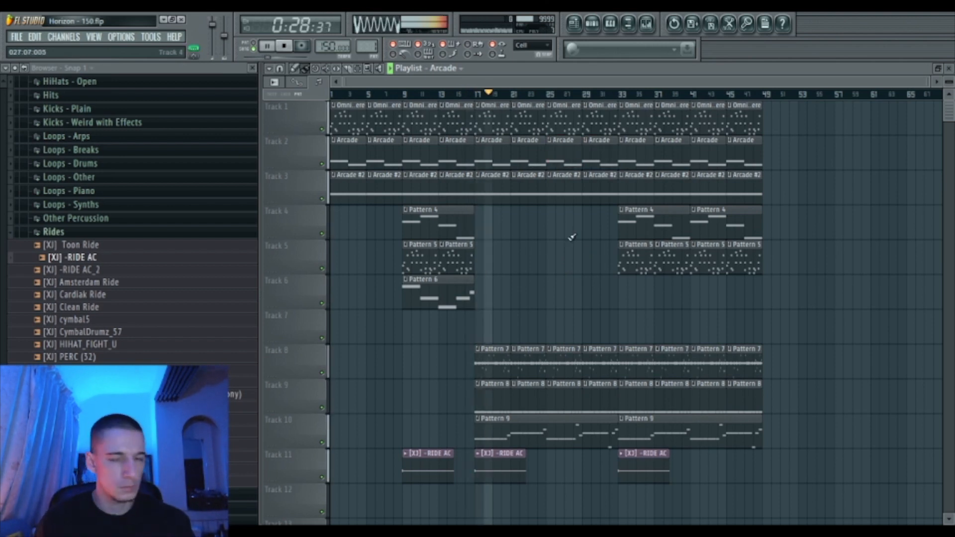
- Clear the Arcade clips from bars 17–29, then copy two Arcade clips back to bars 25 and 29
drag(491, 149, 619, 151)
key(Delete)
drag(617, 268, 639, 292)
right_click(640, 293)
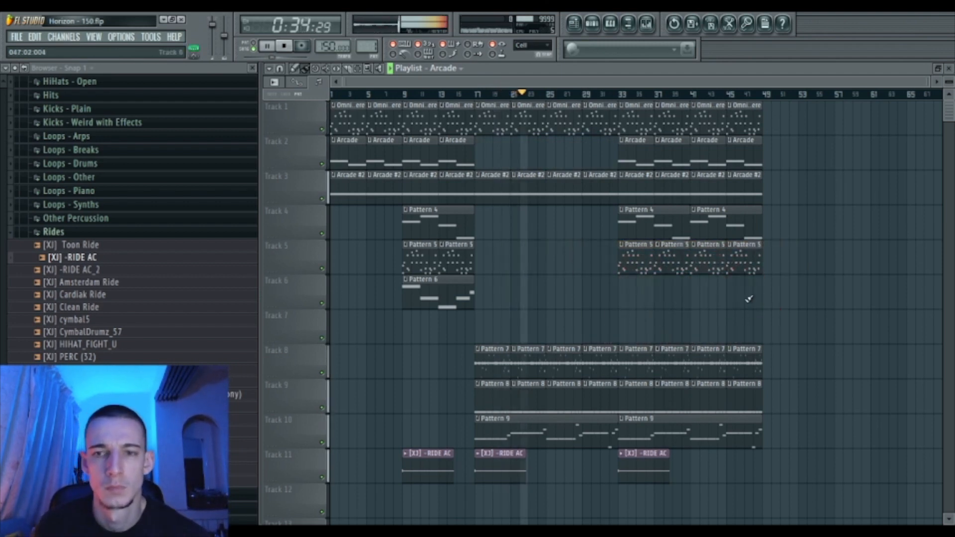
drag(625, 156, 554, 156)
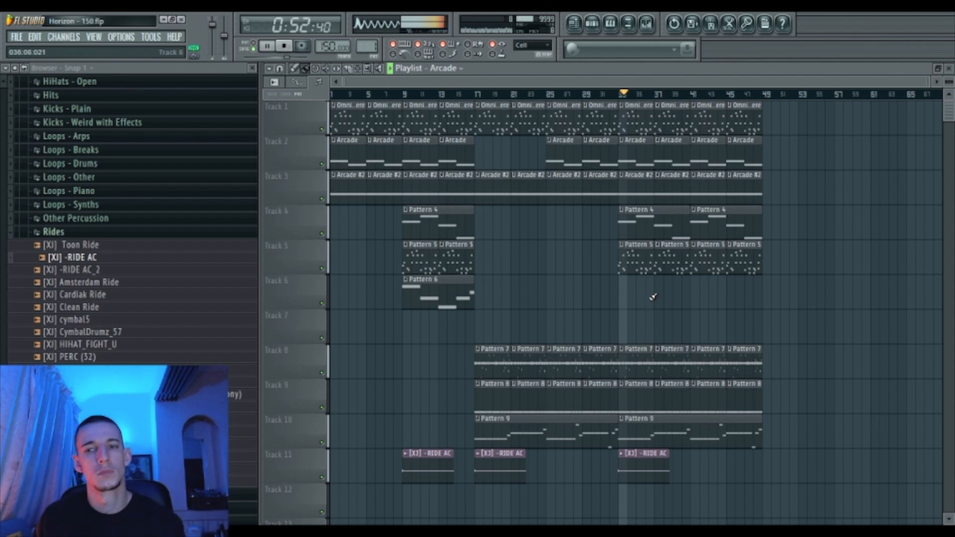
- Boost the Omnisphere #2 mixer channel to about 5.6 dB
click(647, 24)
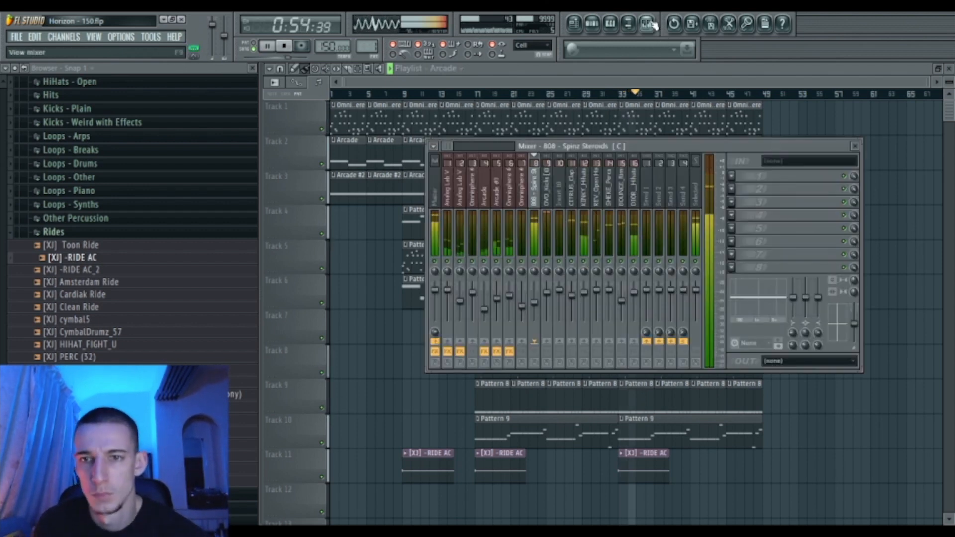
click(511, 301)
mouse_move(509, 294)
mouse_down()
mouse_move(509, 282)
mouse_move(509, 292)
mouse_up()
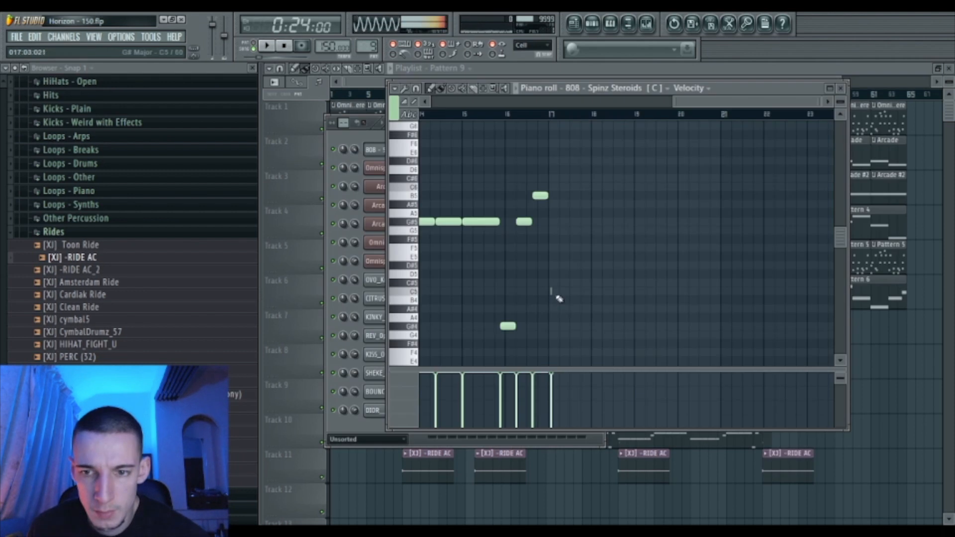
- Delete a short note from the 808 pattern and try, then remove, an E5 note
right_click(552, 292)
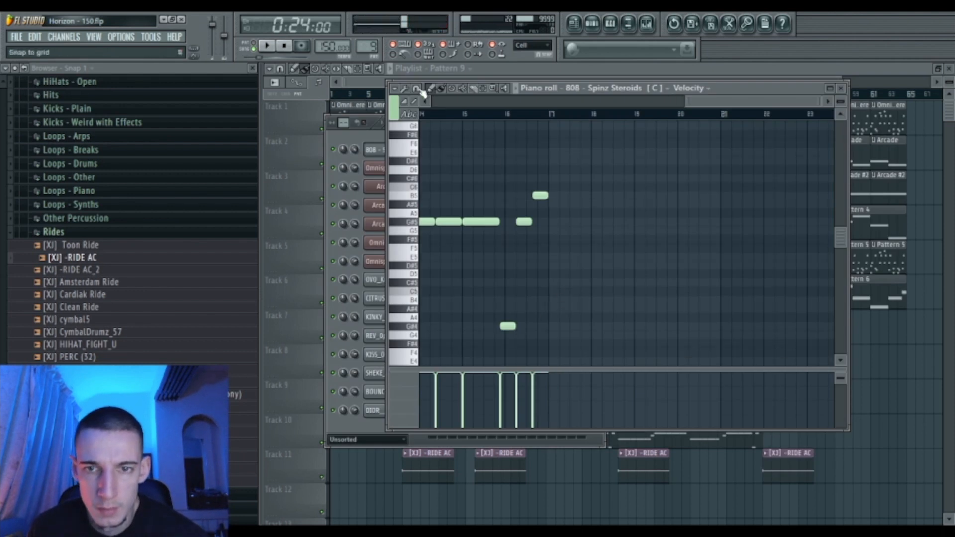
click(550, 256)
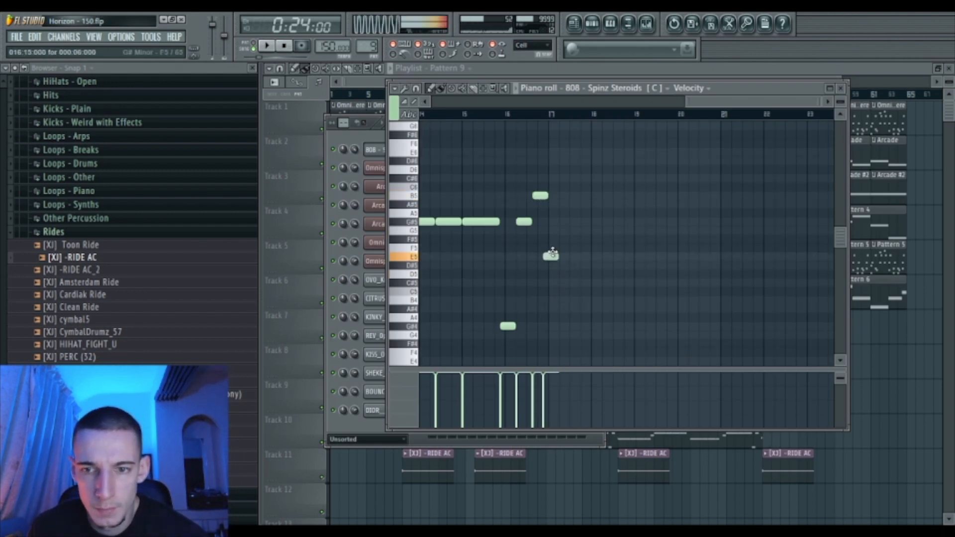
drag(556, 259, 561, 259)
right_click(561, 259)
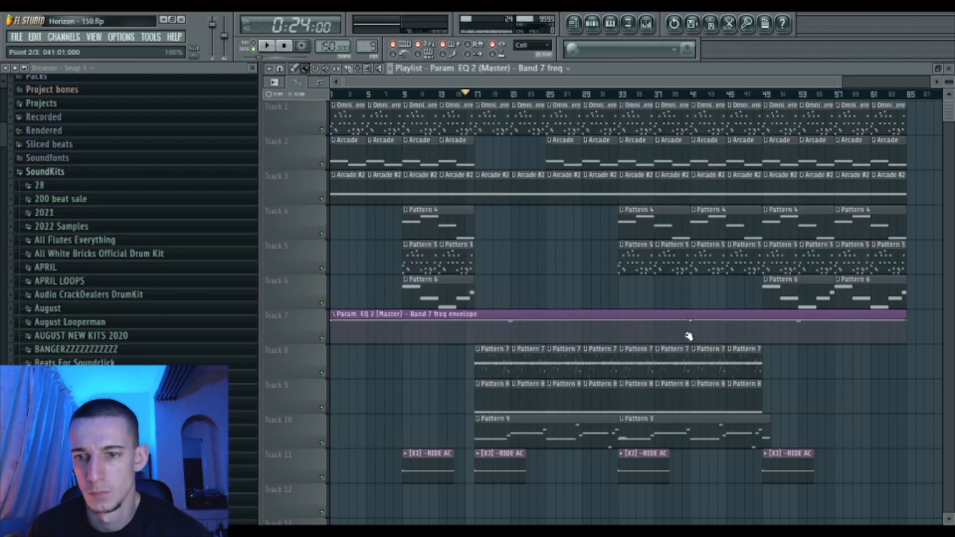
- Shape the Param EQ 2 Band 7 frequency sweep in the Track 7 automation clip
drag(688, 335, 726, 321)
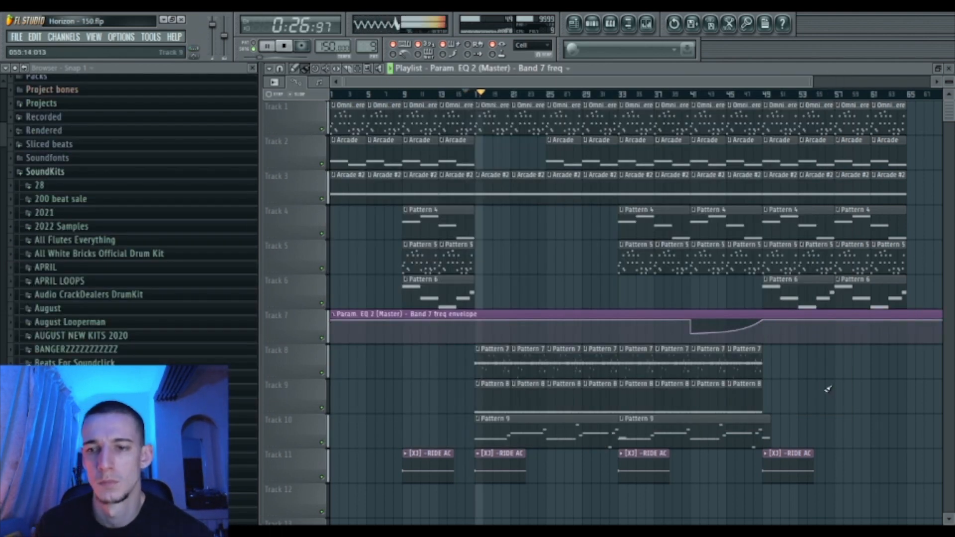
drag(755, 363, 757, 398)
click(779, 397)
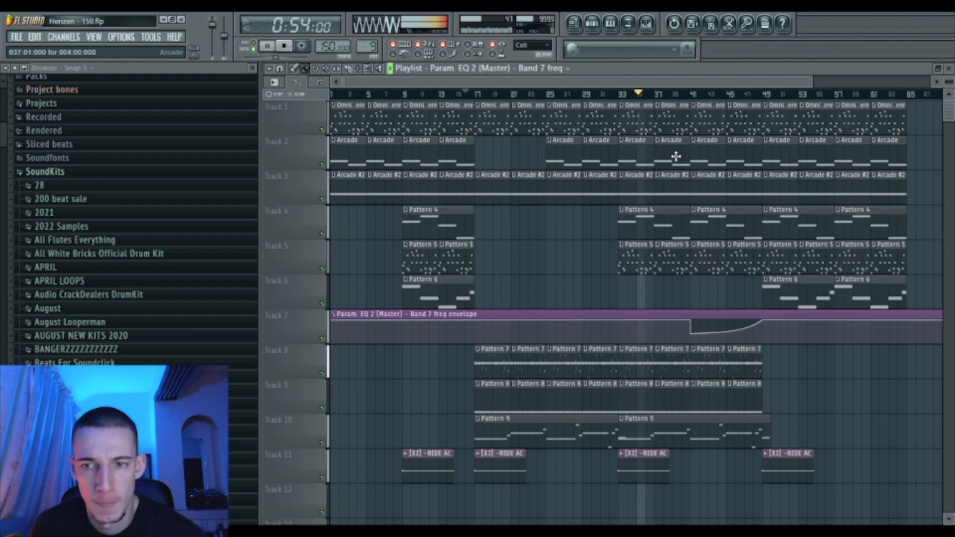
- Lower the Arcade #3 mixer level slightly
key(F9)
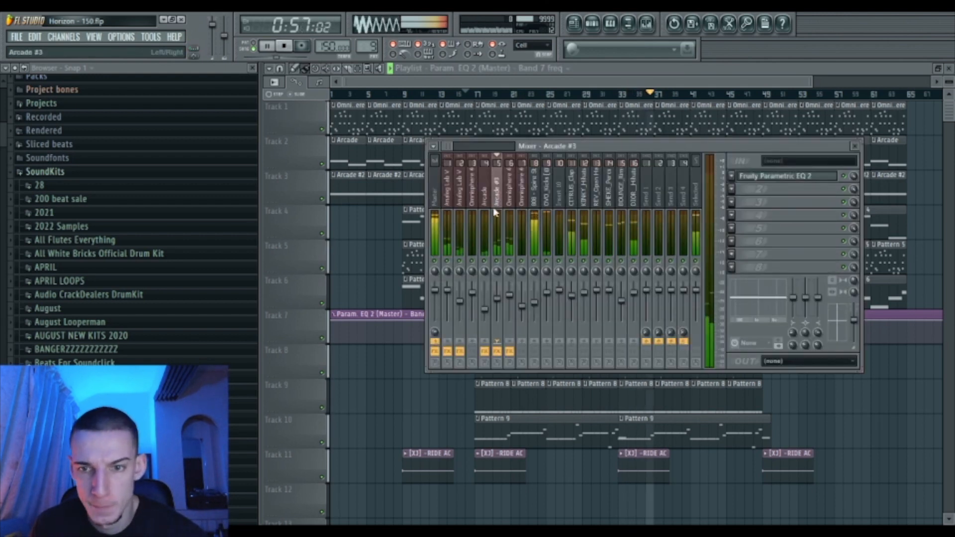
drag(497, 296, 496, 299)
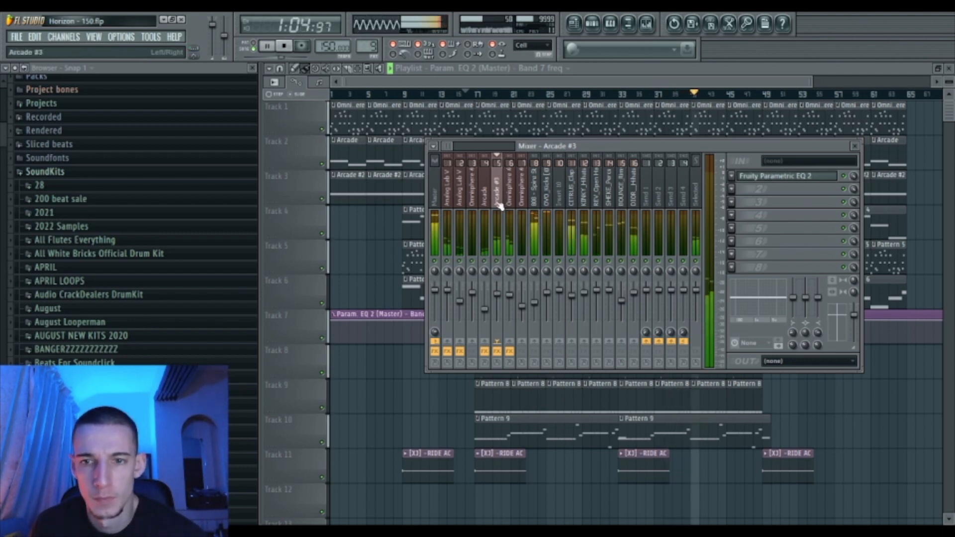
drag(547, 81, 665, 149)
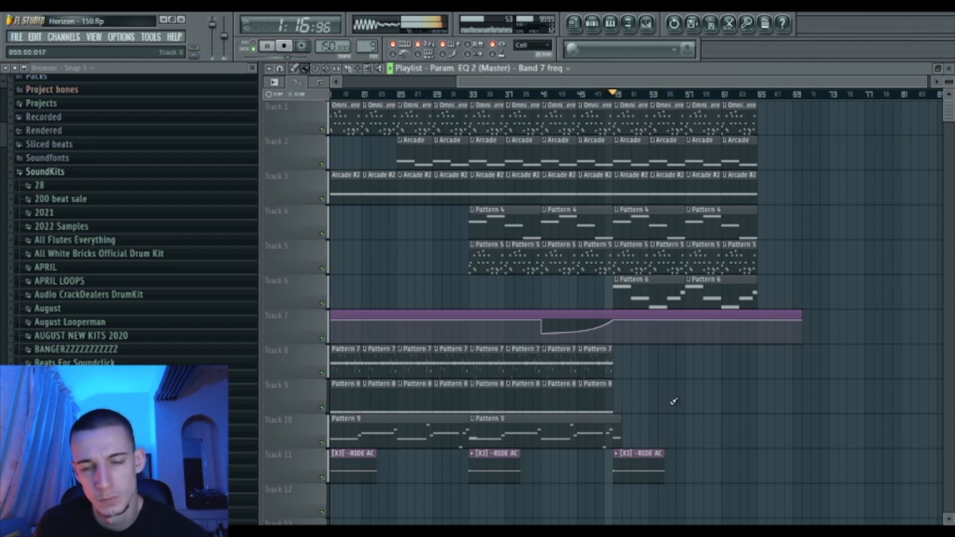
- Open the Pattern 6 melody in the piano roll and select all its notes
double_click(646, 296)
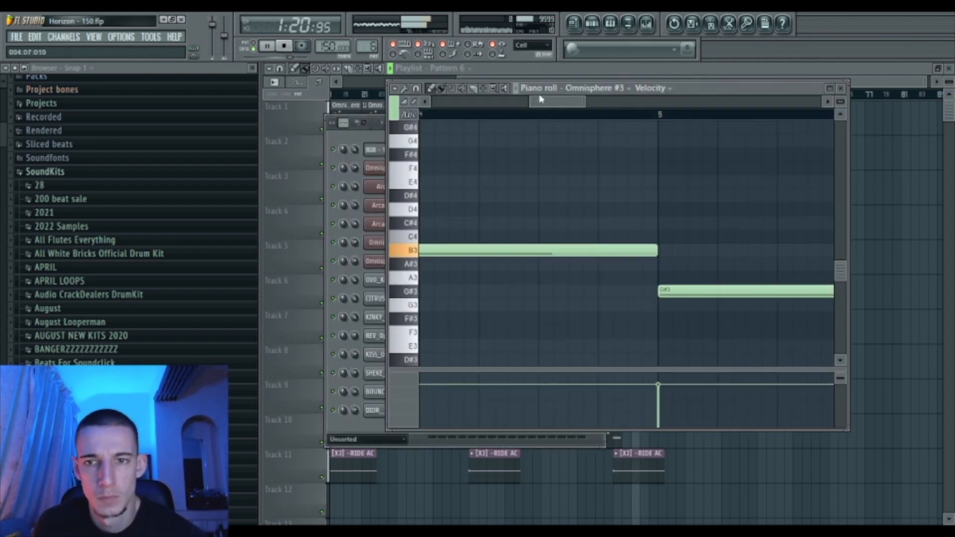
drag(525, 102, 429, 102)
key(ctrl+a)
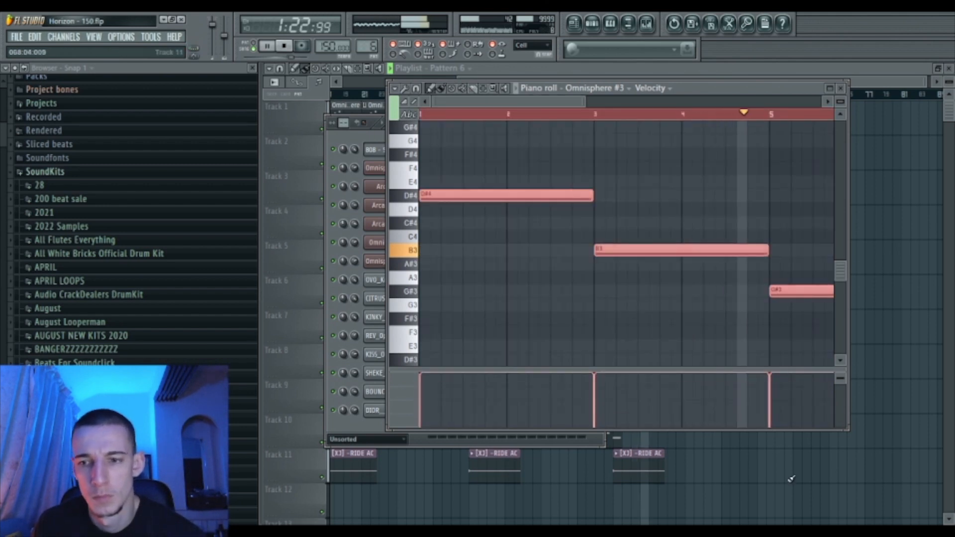
right_click(790, 467)
- Lower Omnisphere #2 to about -5.4 dB and Omnisphere #3 to -9.6 dB, then trim the last Pattern 6 clip
click(647, 23)
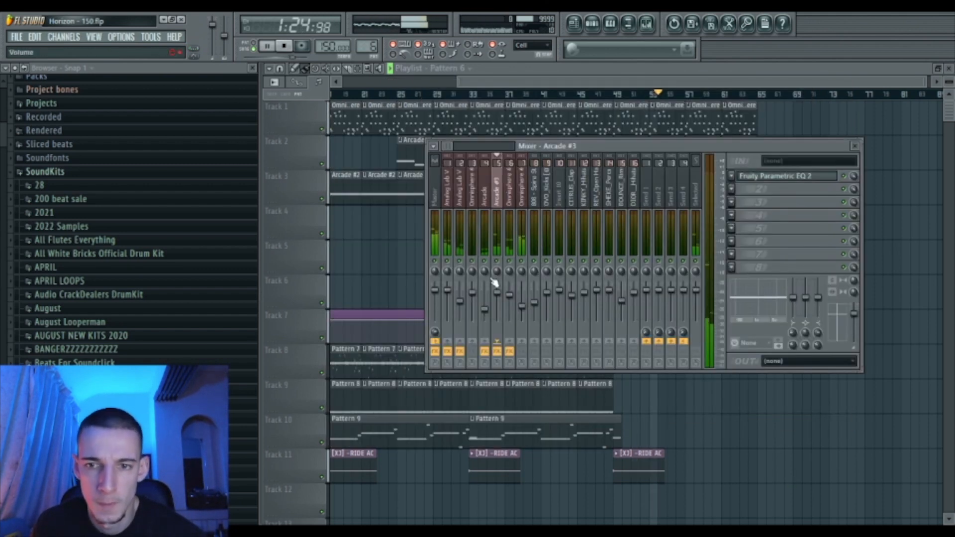
click(509, 288)
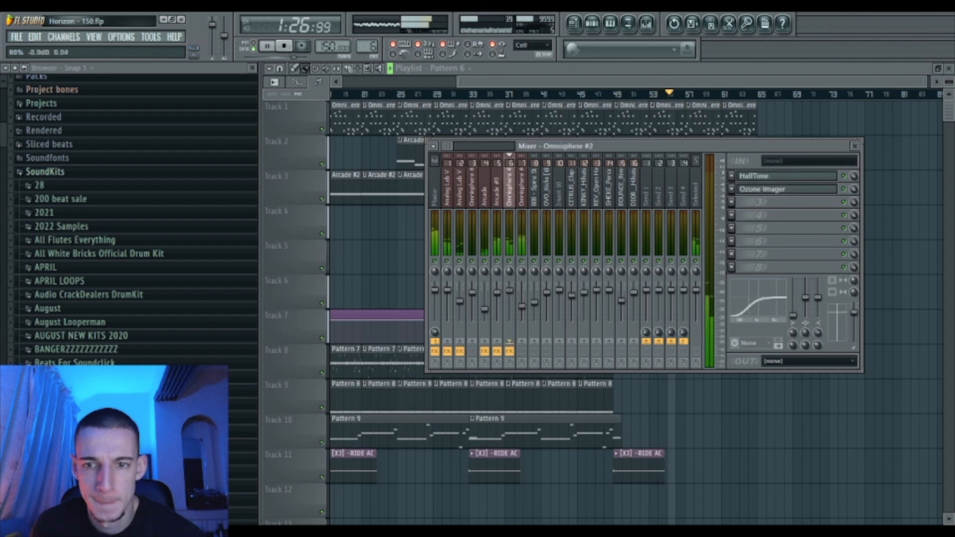
drag(509, 295, 509, 297)
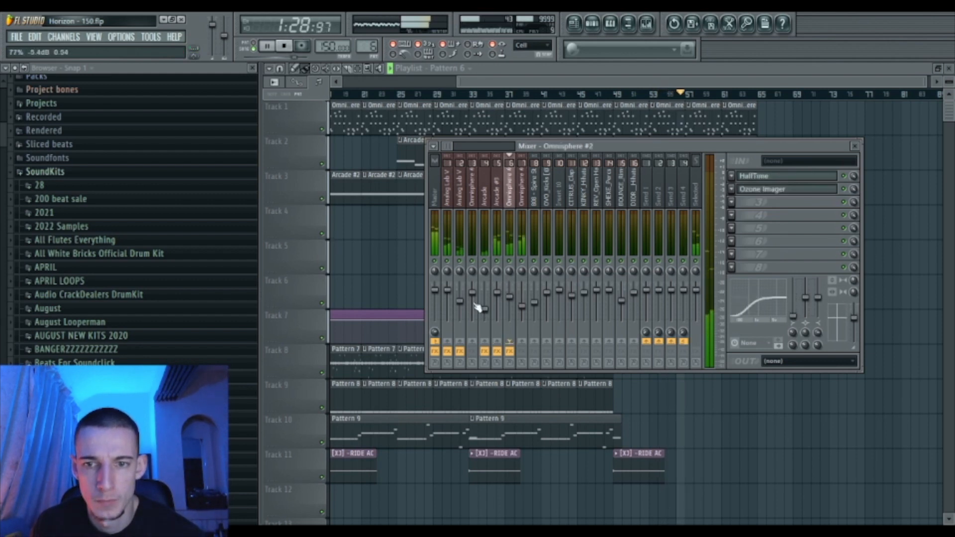
click(522, 198)
drag(521, 293, 521, 302)
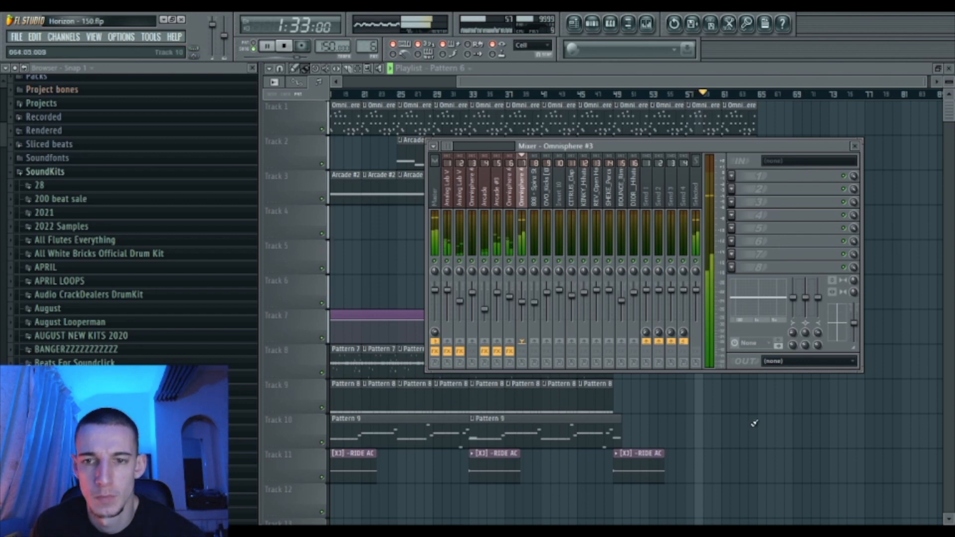
key(F9)
drag(753, 298, 744, 298)
drag(609, 82, 932, 277)
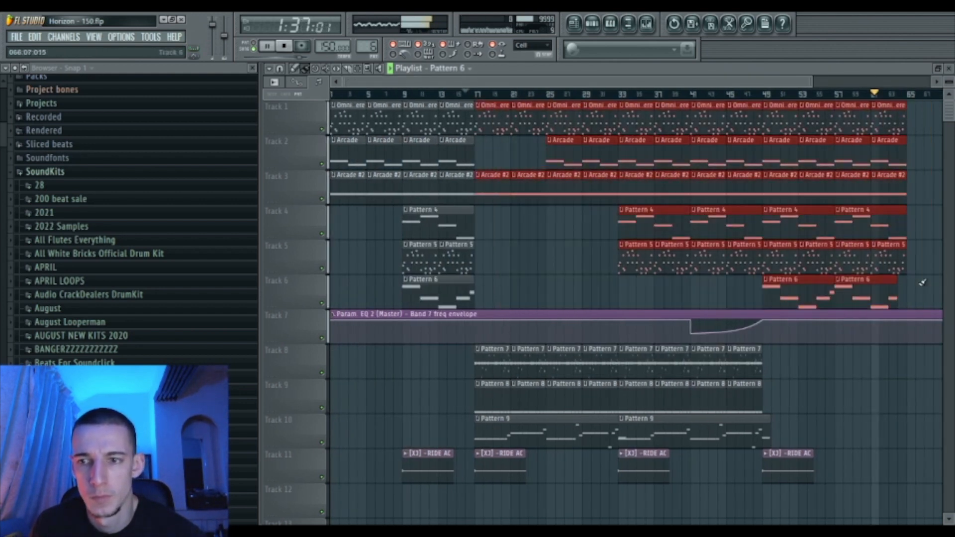
- Copy all arrangement clips, Tracks 8–11 included, to start at bar 65
drag(496, 362, 820, 508)
drag(497, 119, 879, 131)
ctrl+click(886, 250)
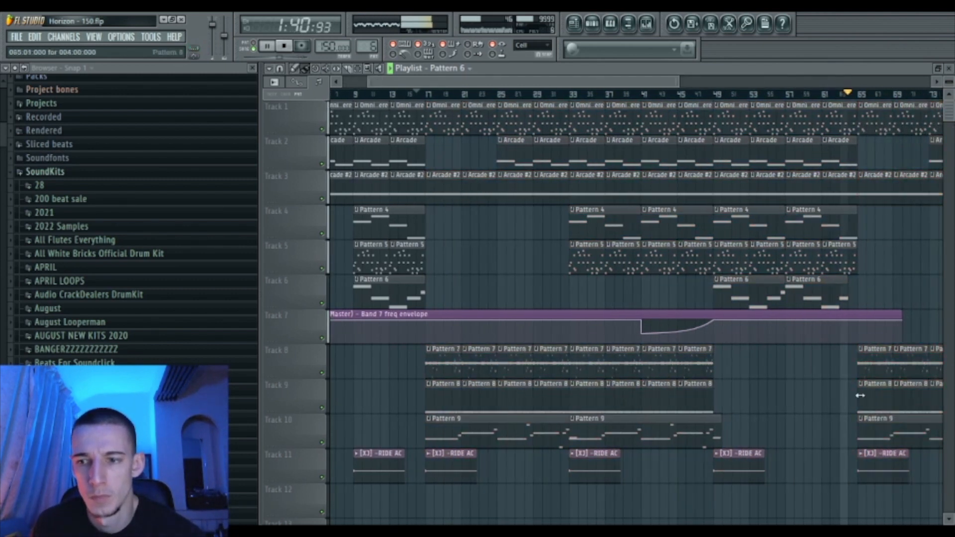
- Trim and delete the Track 9 Pattern 8 clips between bars 65 and 80
drag(860, 401, 878, 402)
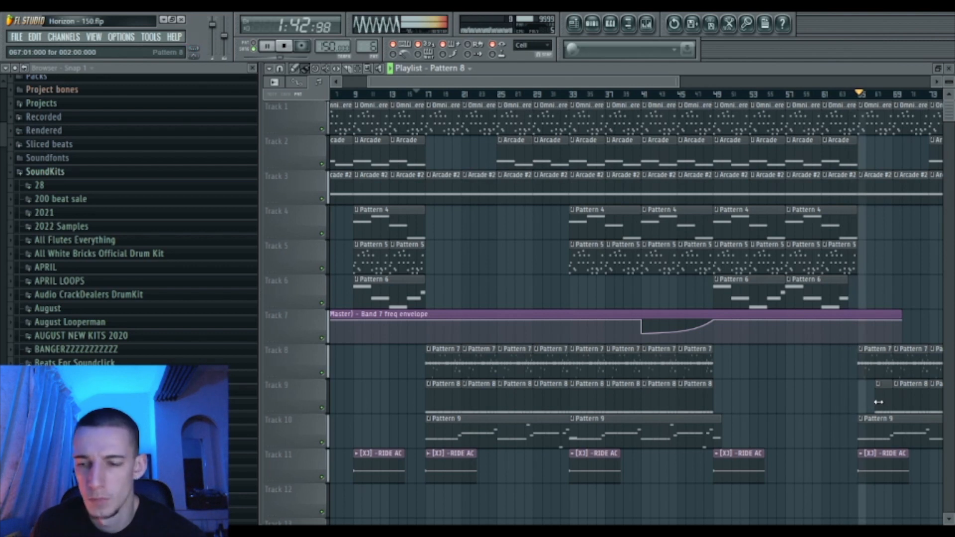
right_click(880, 401)
right_click(904, 394)
drag(673, 82, 862, 133)
right_click(575, 398)
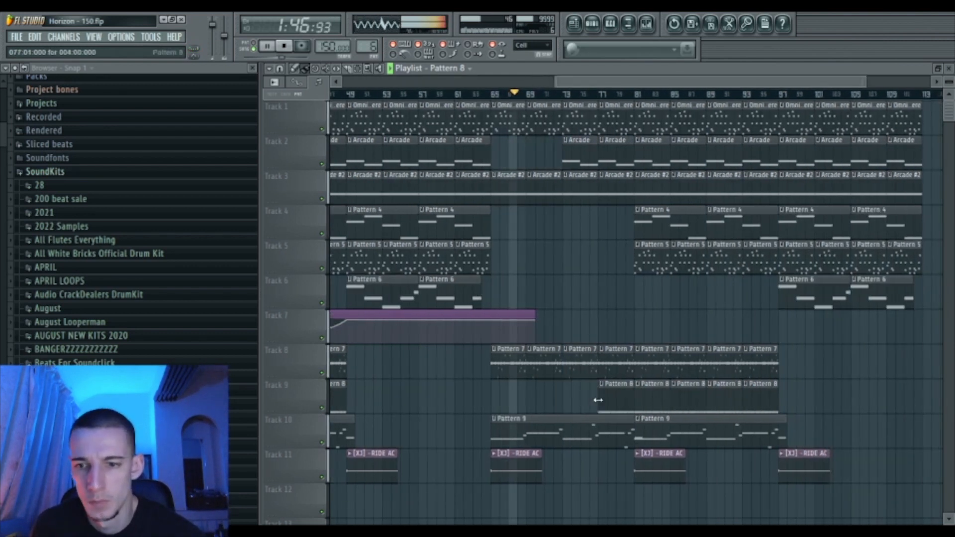
right_click(611, 398)
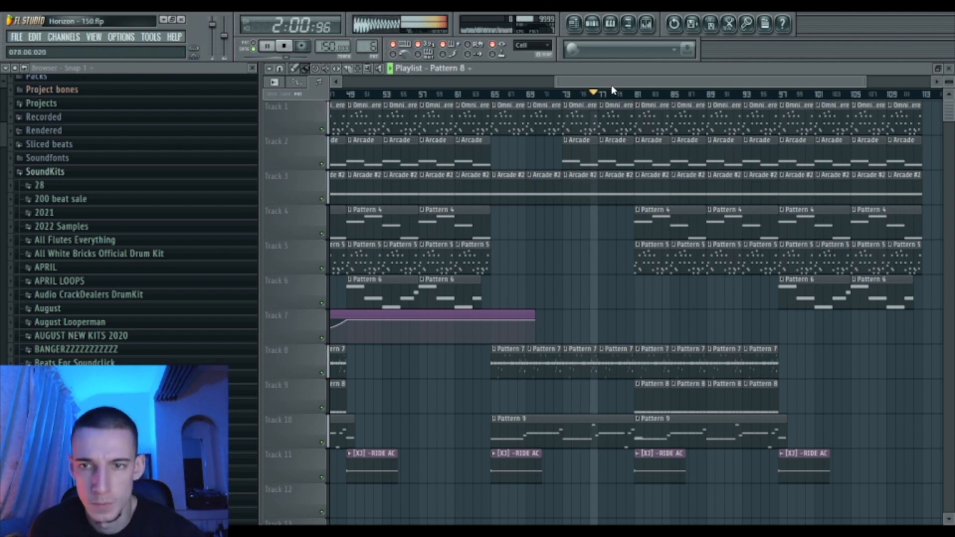
- Select and adjust the Pattern 9 clip on Track 10 near the end of the arrangement
drag(704, 82, 661, 84)
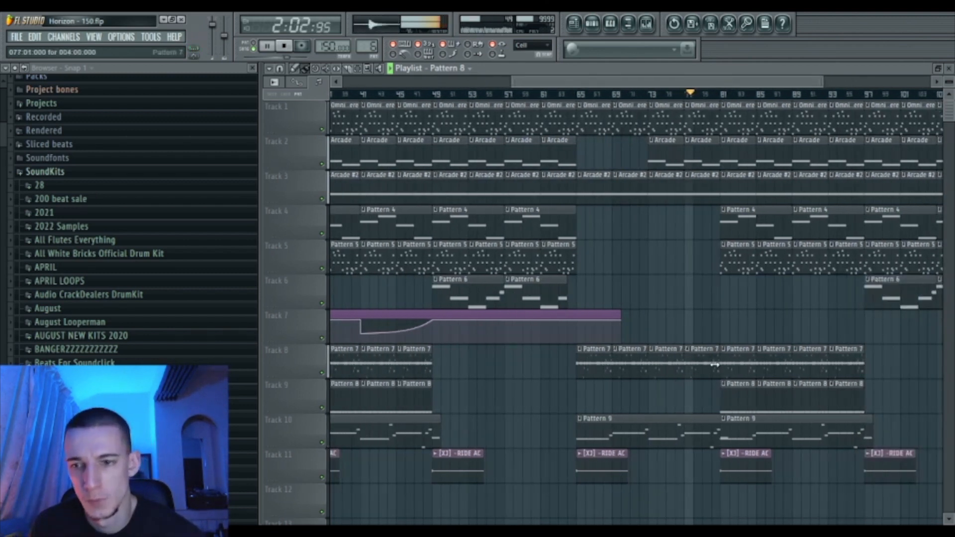
click(718, 435)
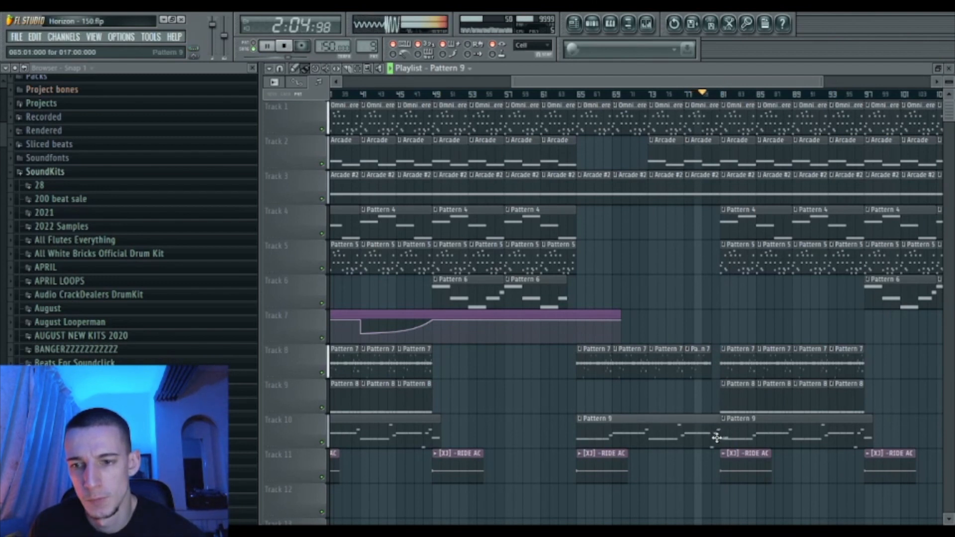
mouse_move(719, 435)
mouse_down()
mouse_move(706, 452)
mouse_move(706, 486)
mouse_move(723, 503)
mouse_move(689, 452)
mouse_move(693, 426)
mouse_move(714, 431)
mouse_up()
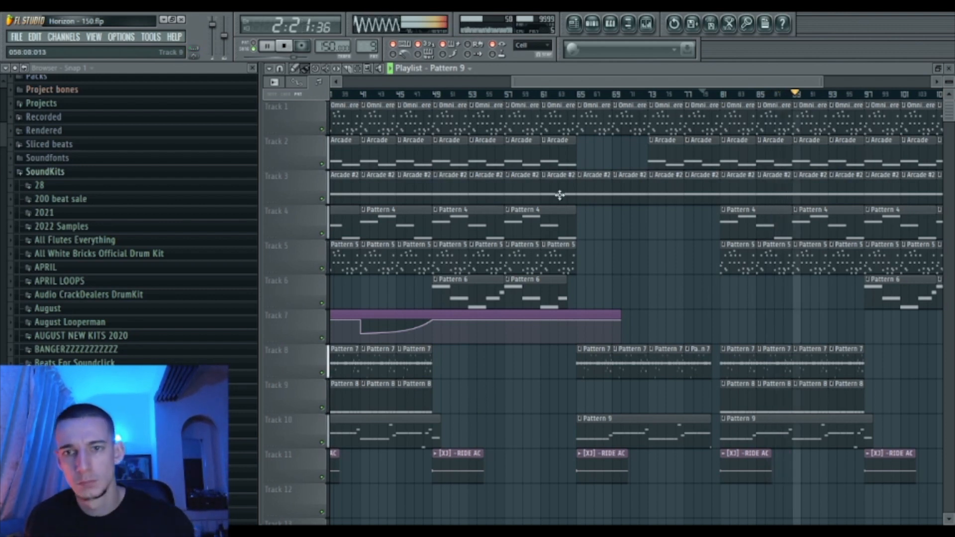
drag(579, 84, 706, 84)
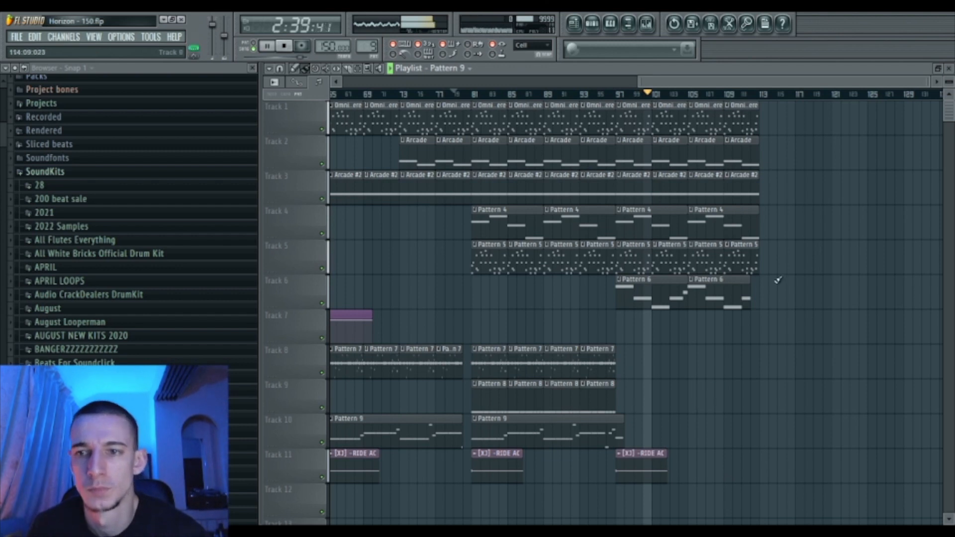
- Duplicate the Tracks 1-4 clips at bars 105–112 to fill bars 113–120
drag(747, 120, 669, 146)
drag(675, 226, 795, 112)
ctrl+click(774, 130)
drag(728, 227, 697, 110)
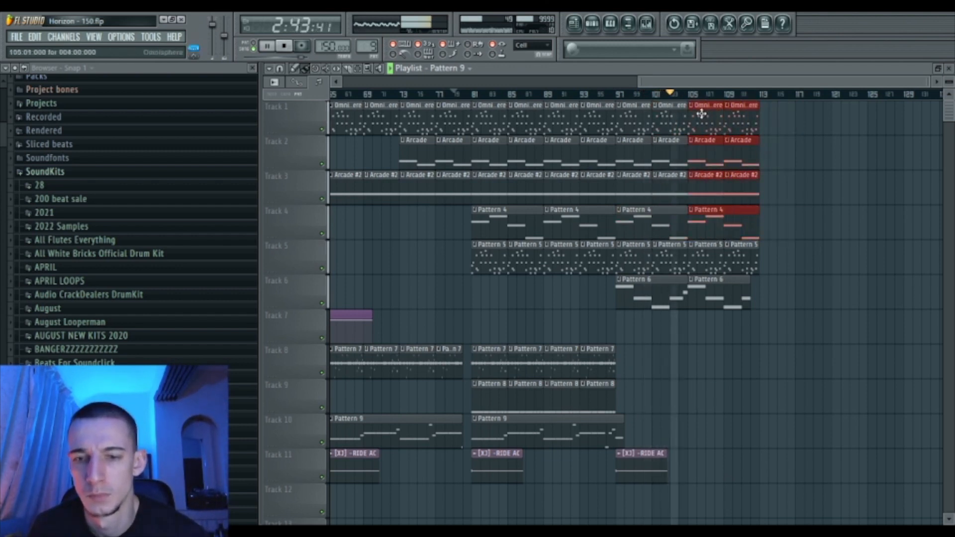
key(ctrl+b)
ctrl+click(767, 298)
- Lengthen the second Pattern 6 clip, clone the Pattern 7 clips to bar 105 and RIDE AC to bar 107
drag(751, 303, 758, 300)
drag(569, 378, 712, 364)
ctrl+click(726, 416)
mouse_move(635, 468)
mouse_down()
mouse_move(726, 468)
mouse_move(708, 469)
mouse_up()
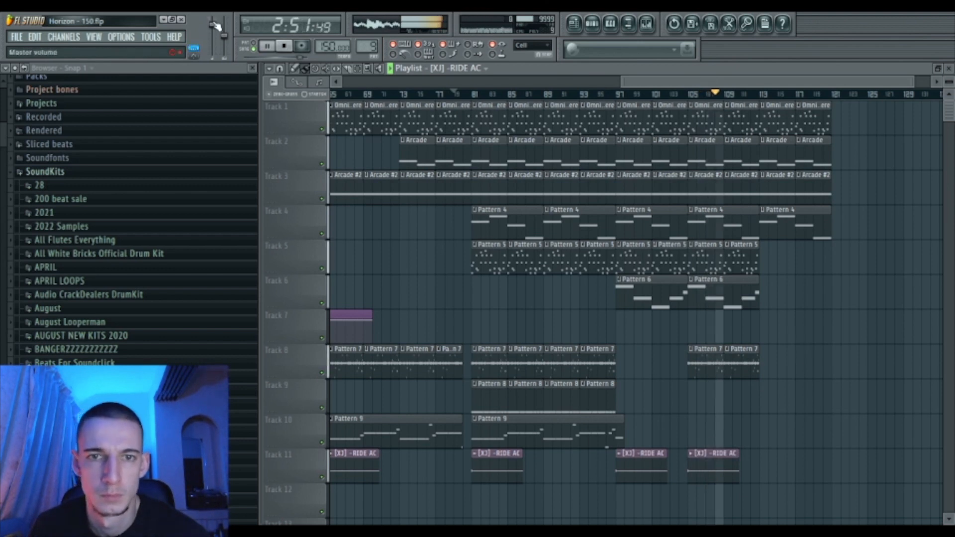
- Automate master volume to fade out after bar 113, delete the last Pattern 4 clip and extend Pattern 5 clips
click(267, 95)
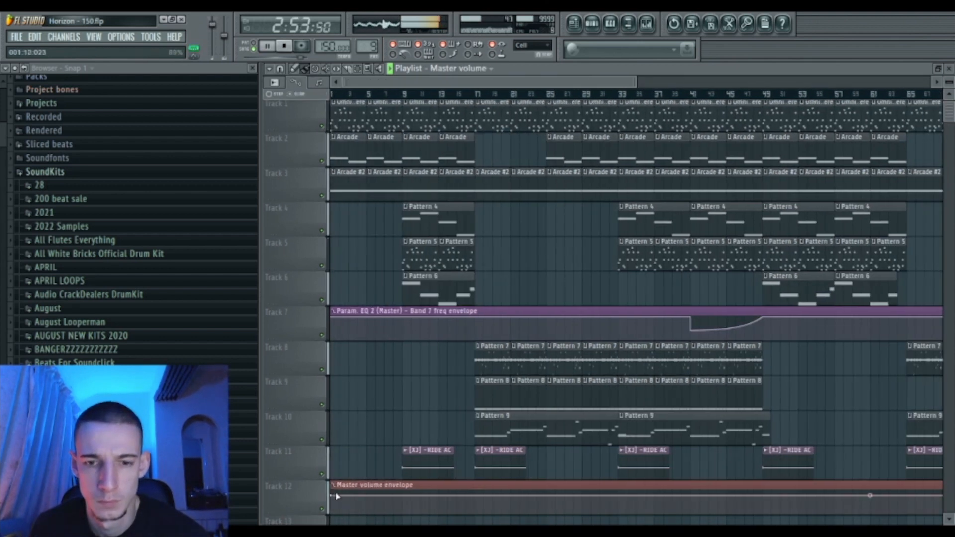
drag(488, 83, 849, 90)
right_click(586, 495)
drag(655, 496, 656, 513)
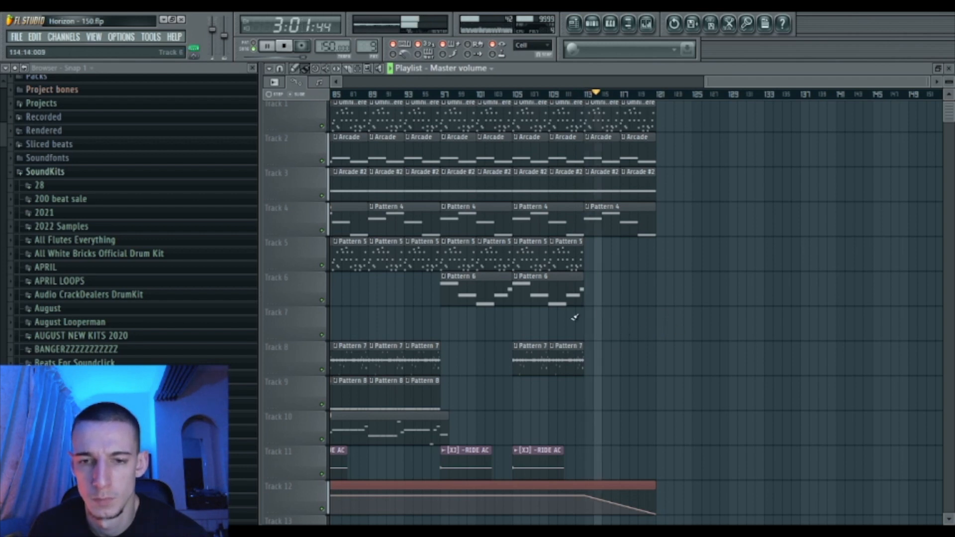
right_click(653, 224)
drag(580, 262, 603, 257)
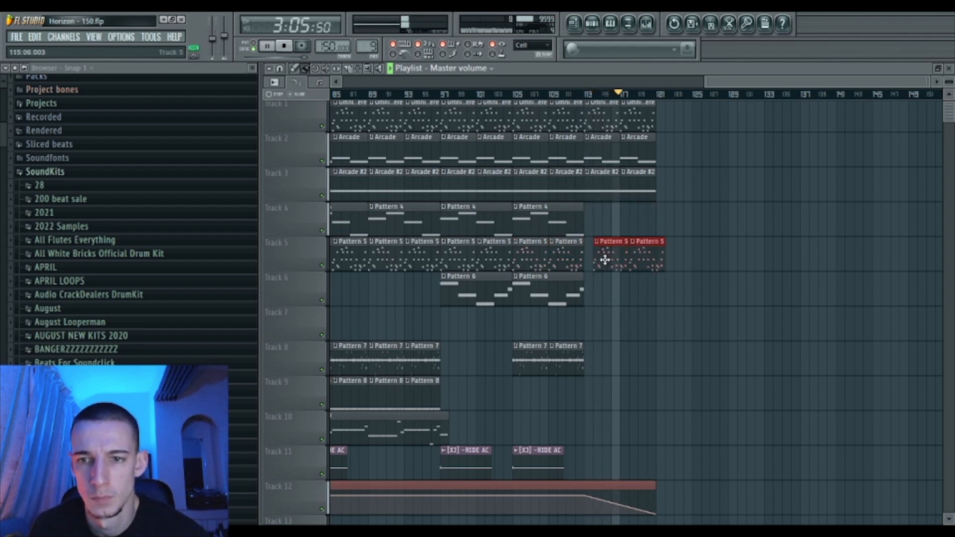